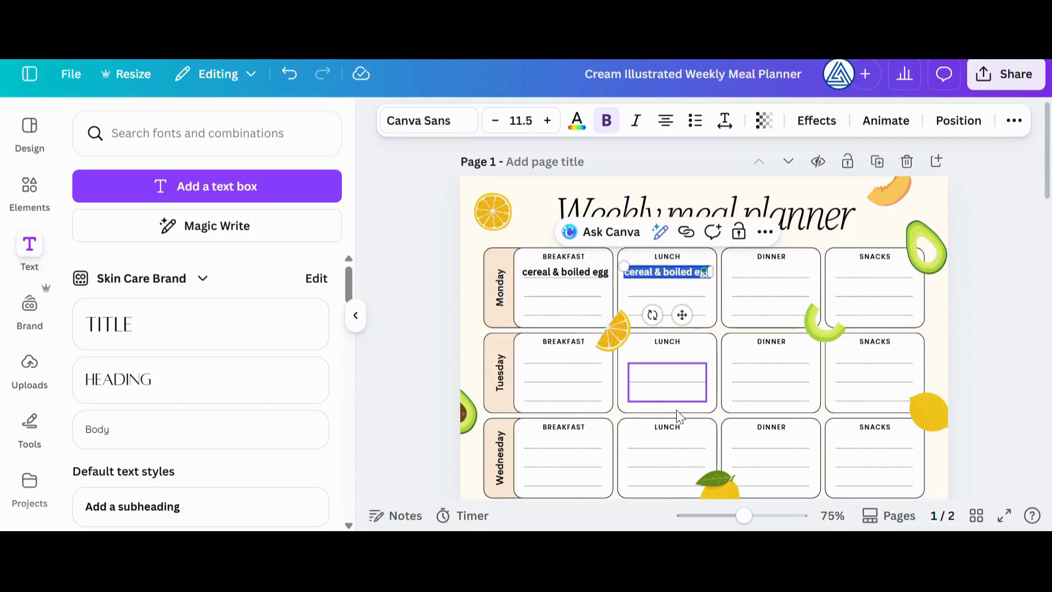
Replace Monday's lunch entry with "boiled vegetables" and "water" on two lines, and move the text slightly lower in its cell
text(poiled vegetables)
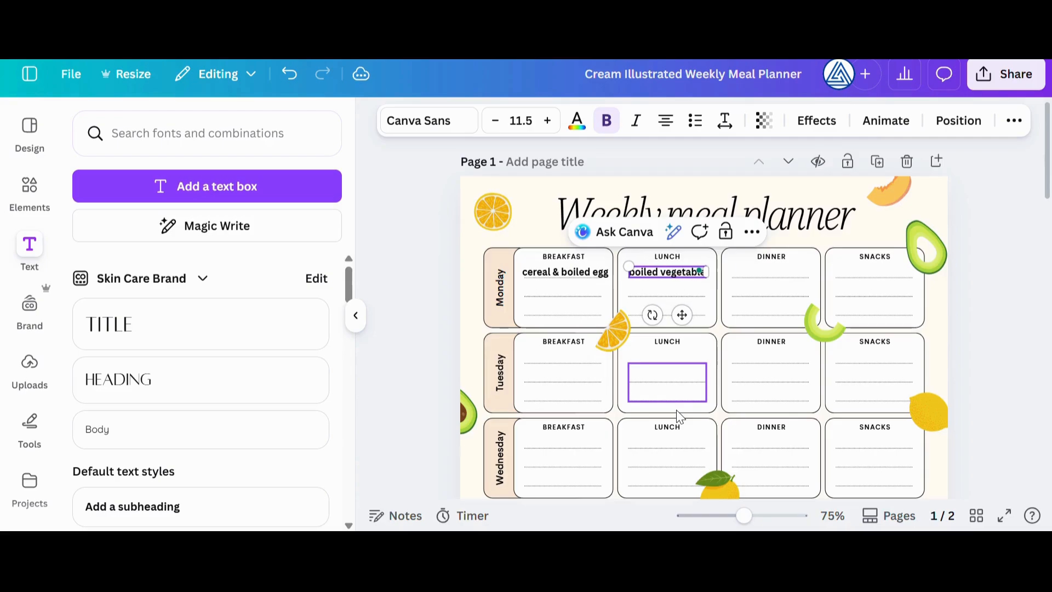
key(Return)
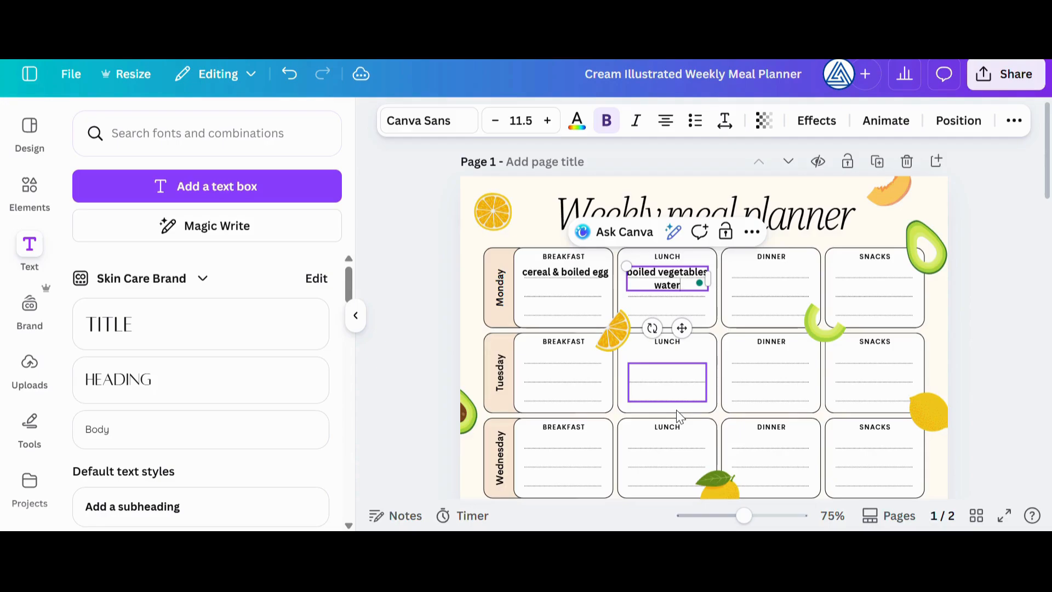
click(678, 284)
drag(679, 284, 677, 292)
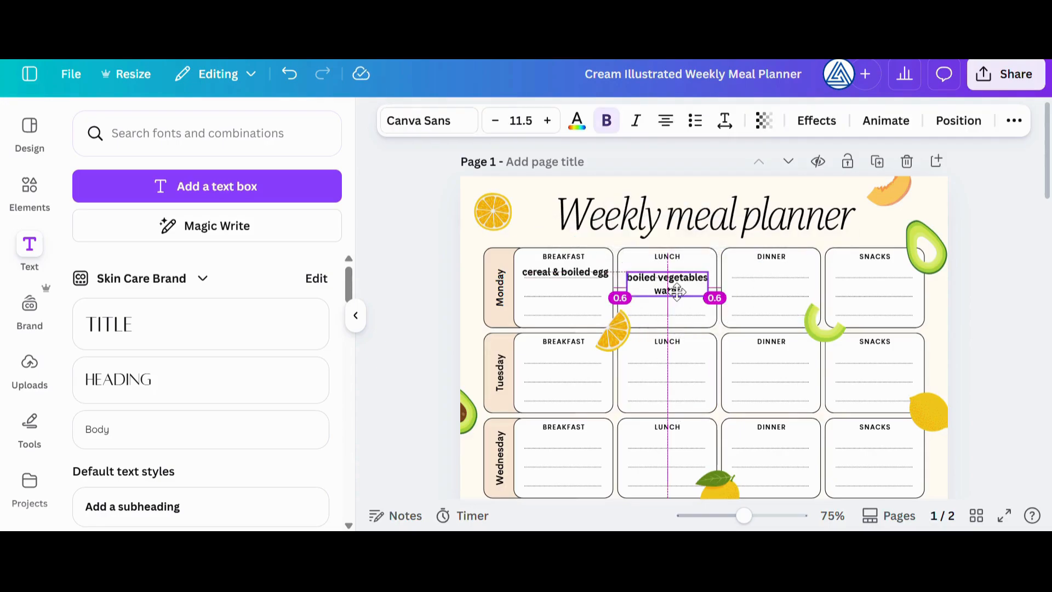
click(734, 335)
Look over the second planner page, and view the design's download options before closing them
scroll(756, 332, down, 4)
scroll(754, 327, down, 14)
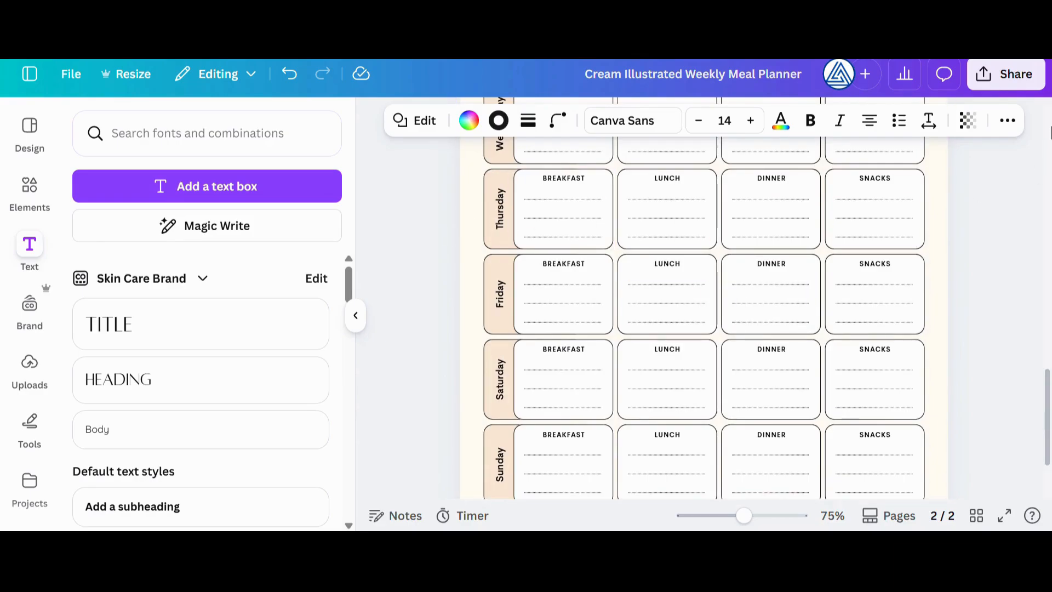
click(1006, 74)
click(749, 414)
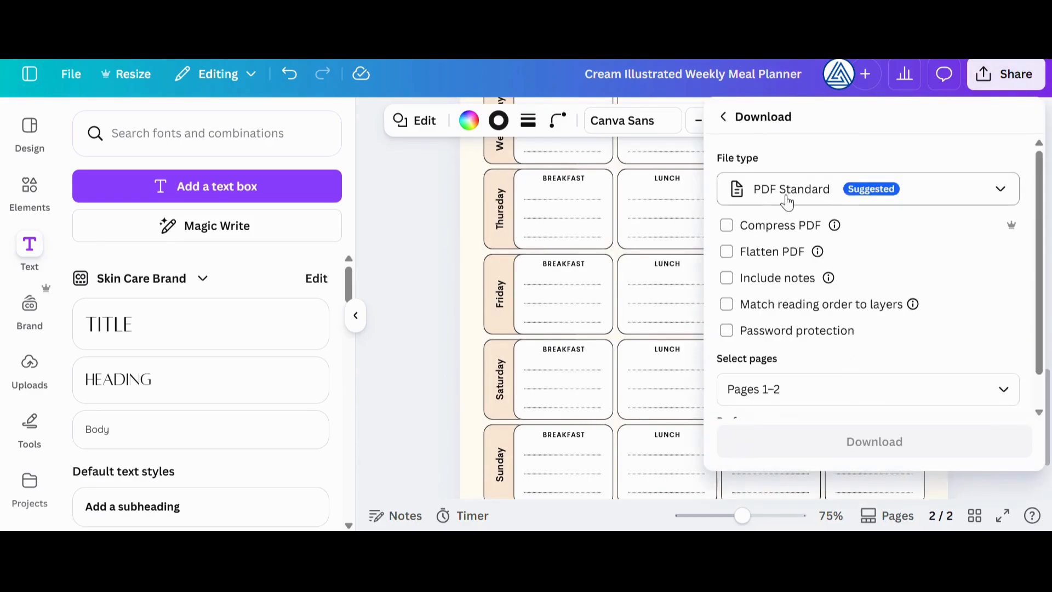
click(398, 243)
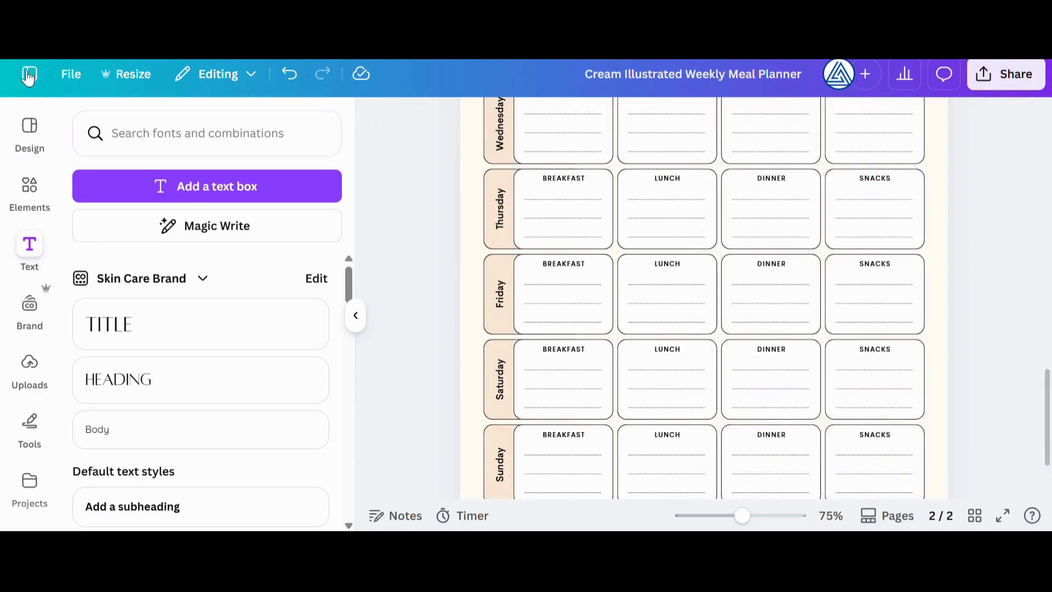
Browse the A4 design templates and search them for "preschool worksheets"
click(34, 144)
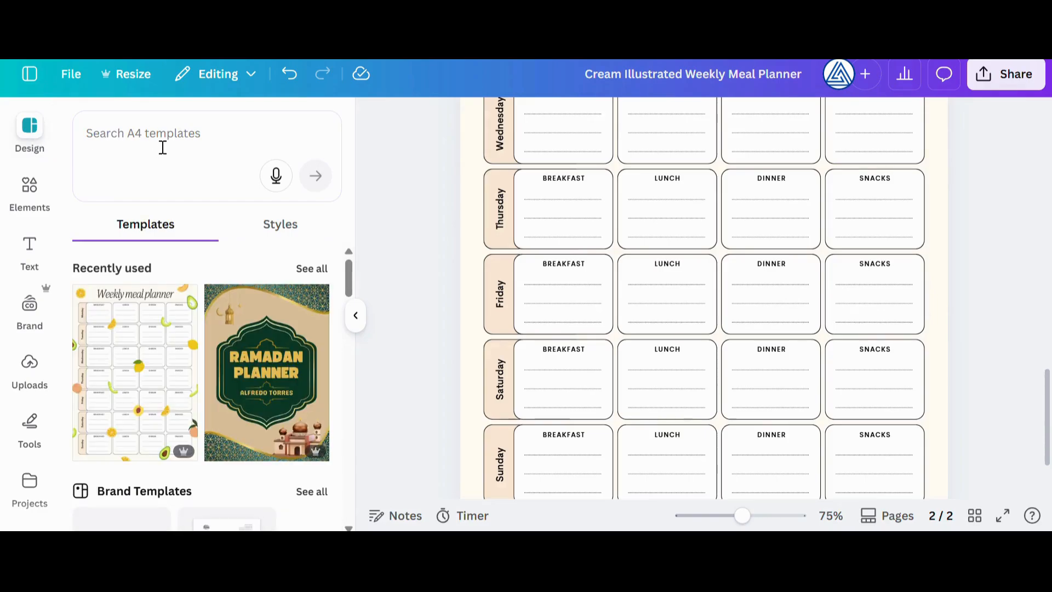
click(42, 145)
scroll(263, 301, down, 10)
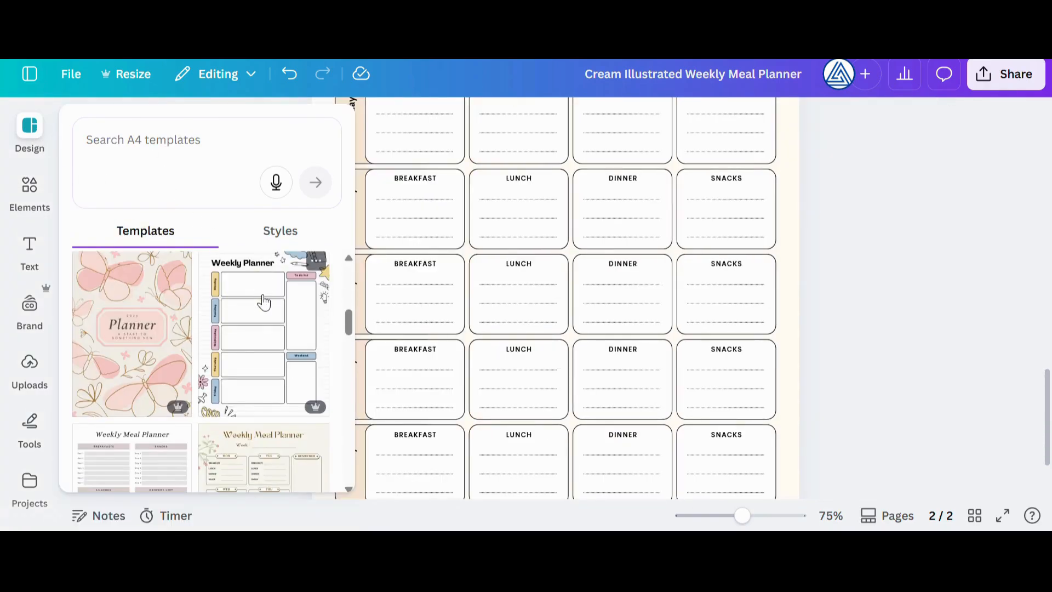
scroll(243, 332, down, 1)
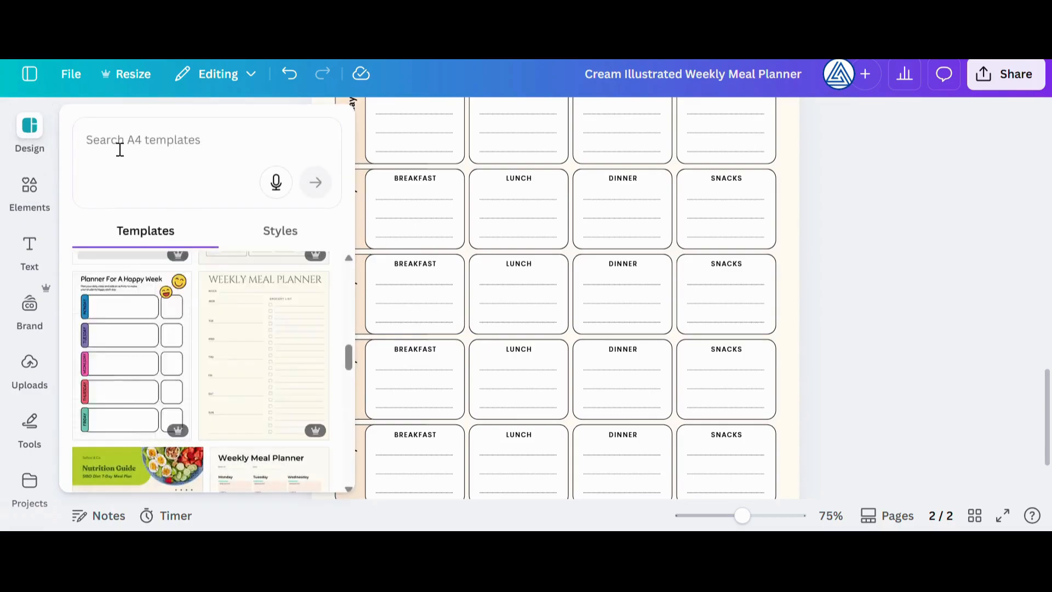
click(120, 150)
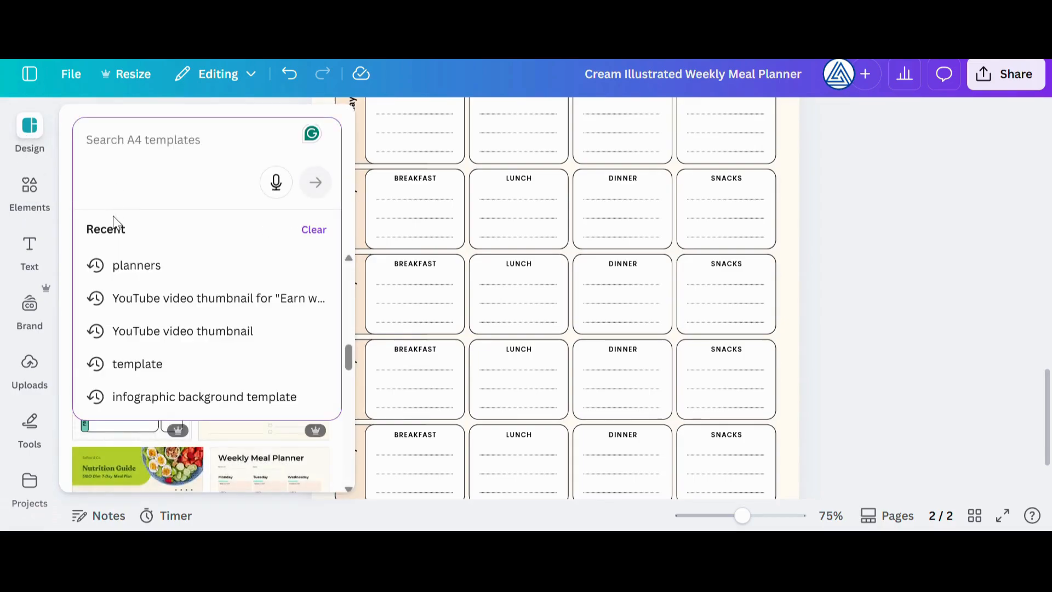
text(worksheets)
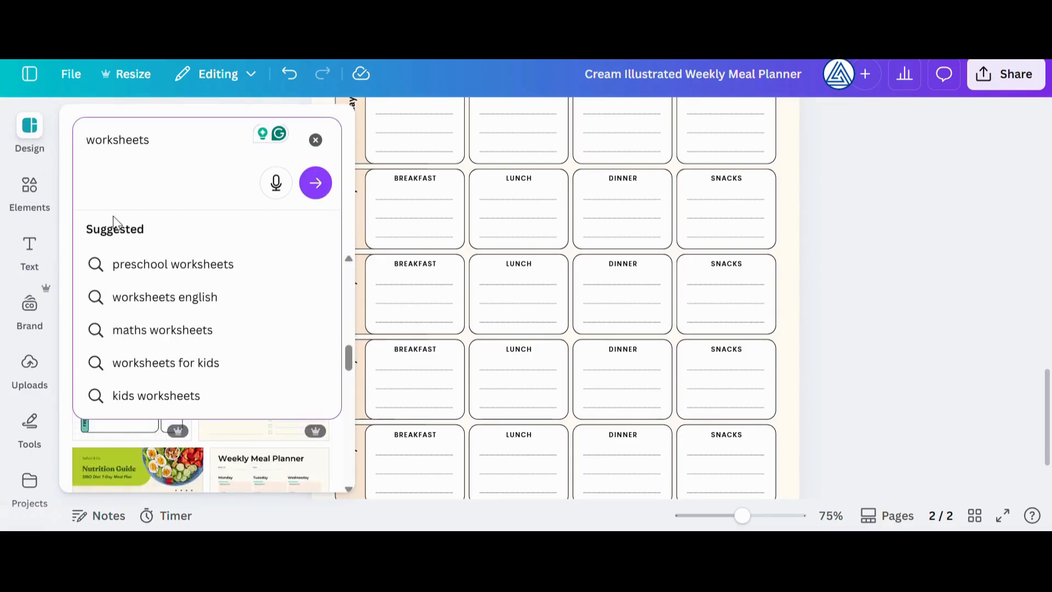
click(191, 267)
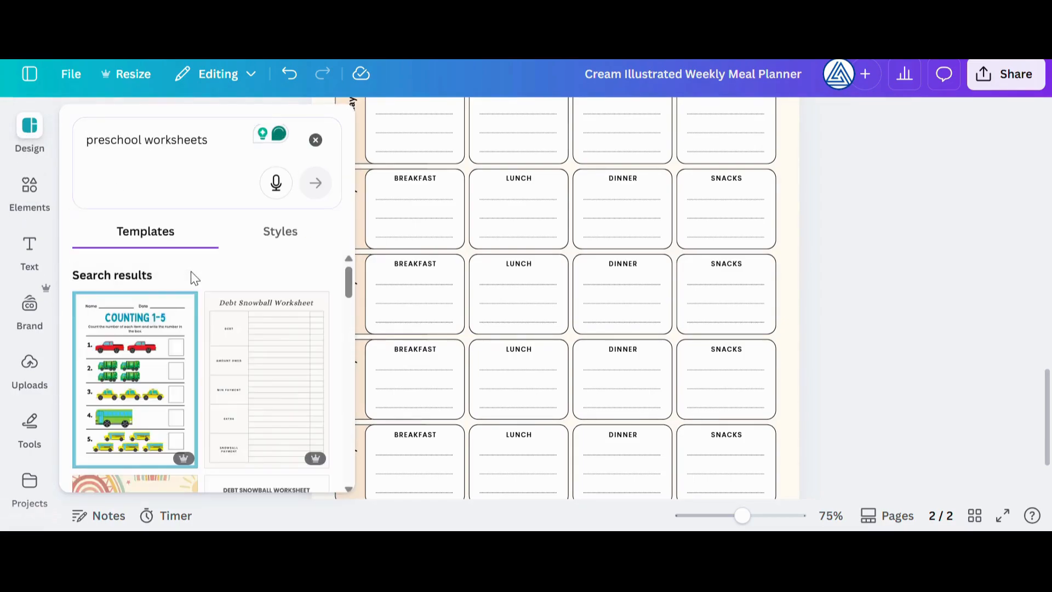
Apply the black-and-white Happy Thanksgiving Day coloring page template to page 2
scroll(239, 370, down, 3)
scroll(240, 370, down, 5)
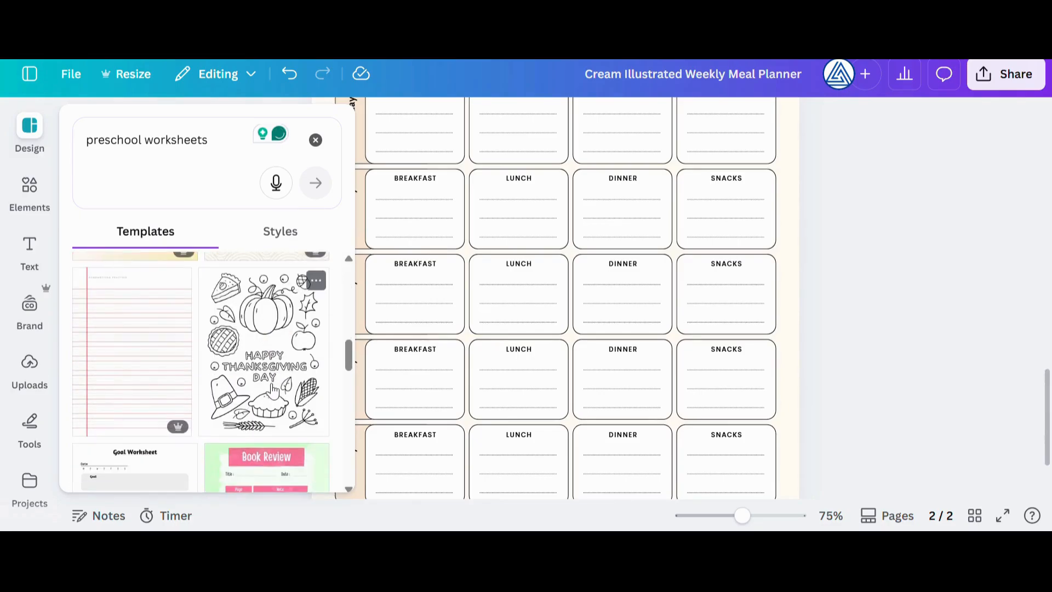
click(296, 349)
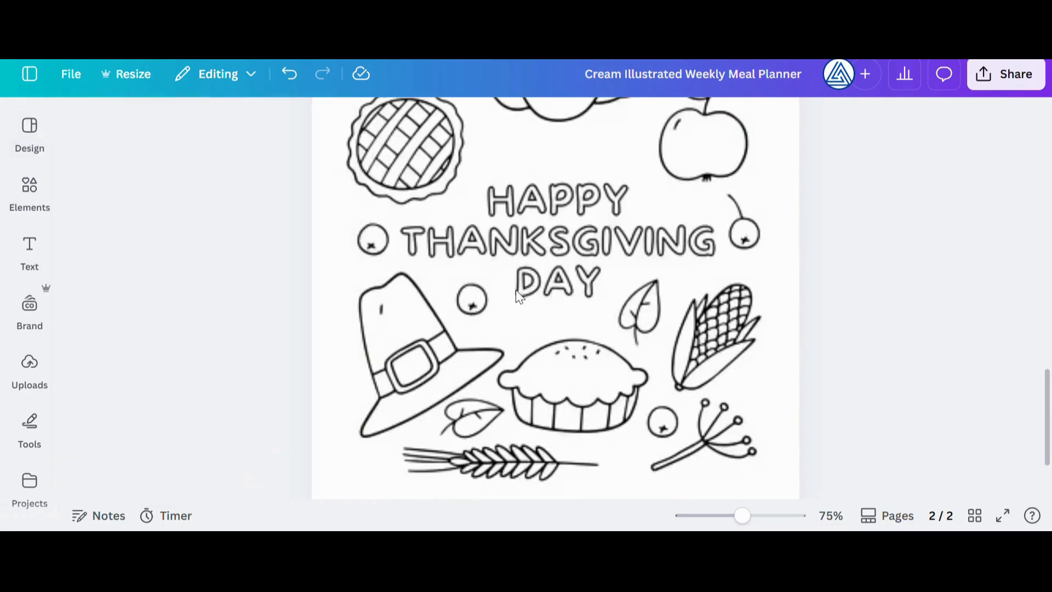
Change the coloring page's heading to "HAPPY FRIDAY" by replacing the word THANKSGIVING and joining it with DAY
click(608, 333)
double_click(575, 374)
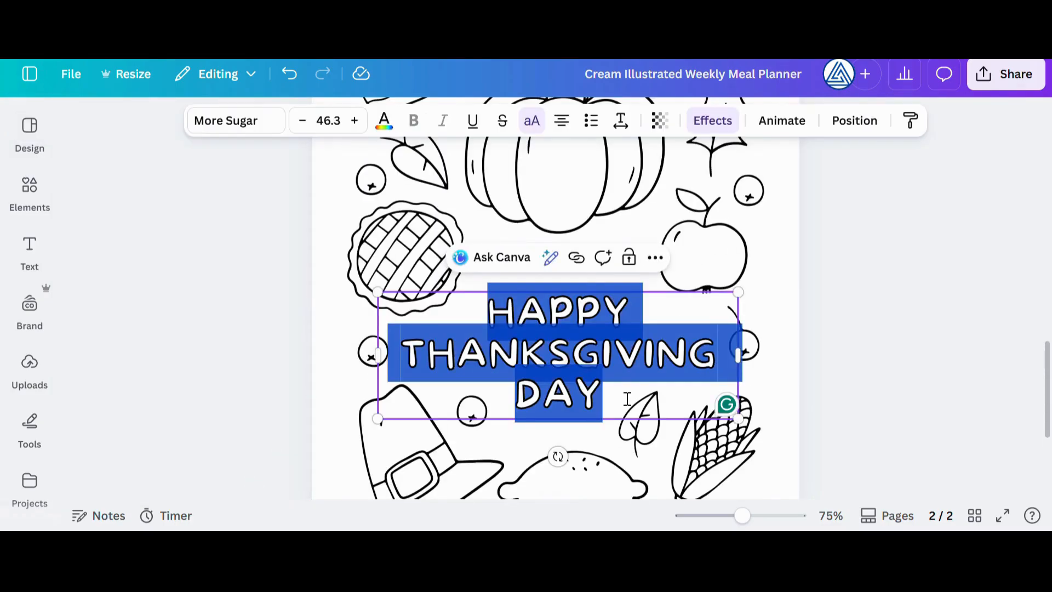
click(725, 364)
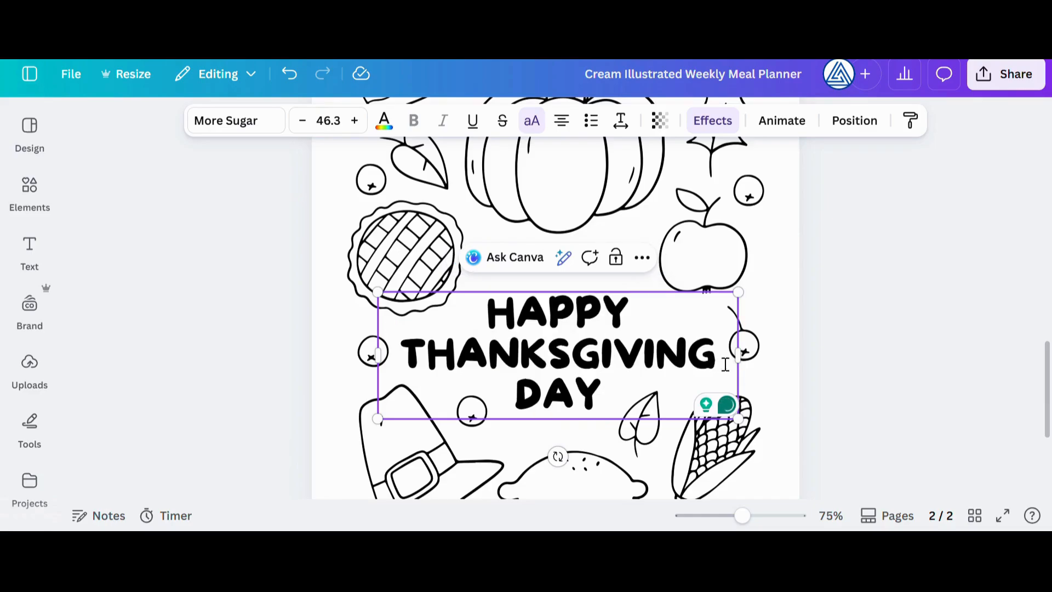
drag(727, 364, 399, 361)
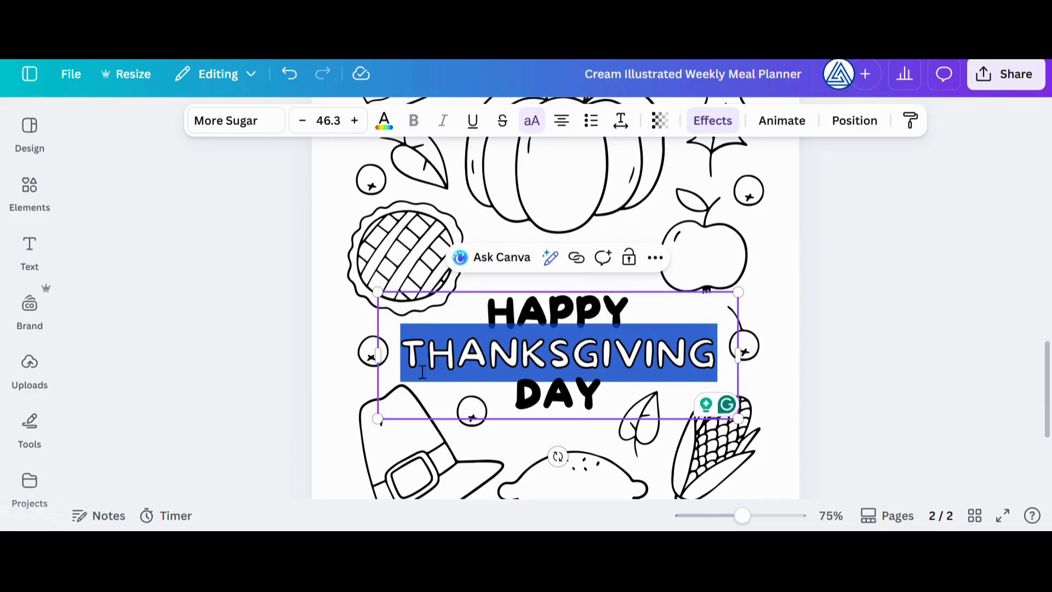
text(FRI)
key(Delete)
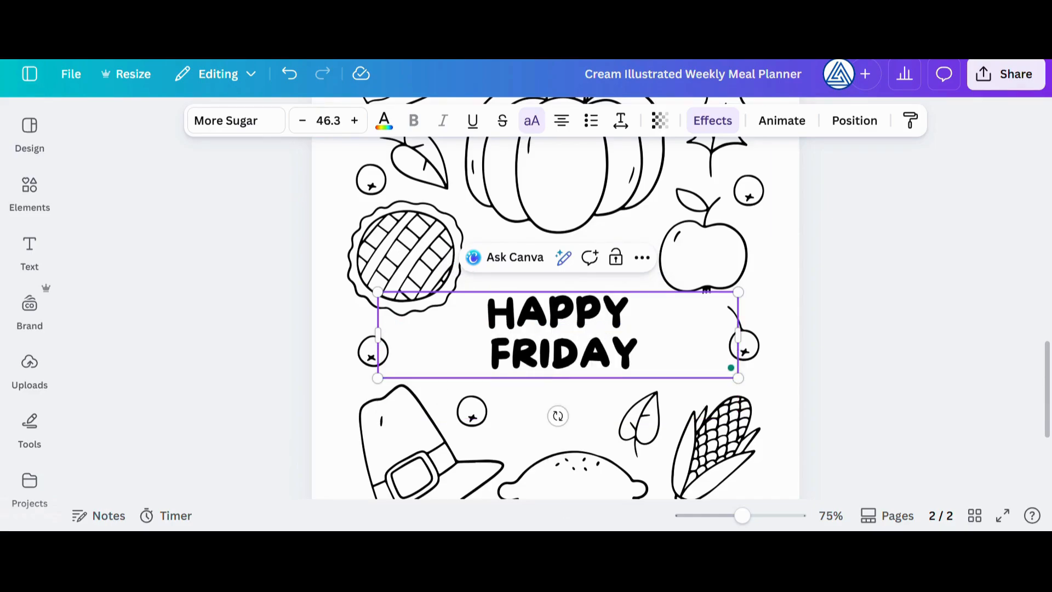
click(592, 261)
Colour part of the pie's top crust with the marker in the dark maroon document colour
scroll(581, 285, up, 3)
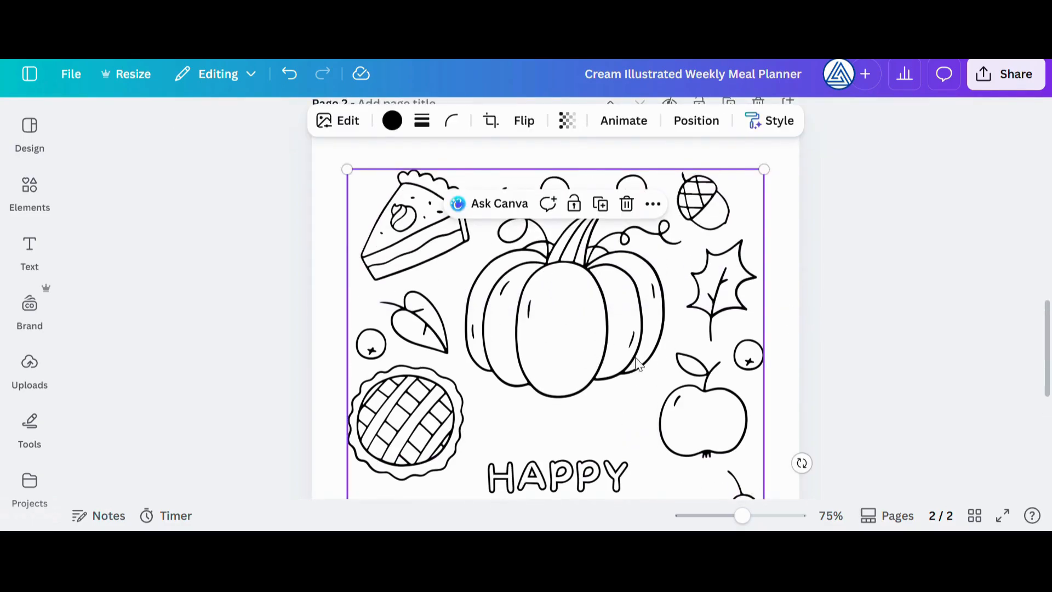
scroll(633, 359, down, 6)
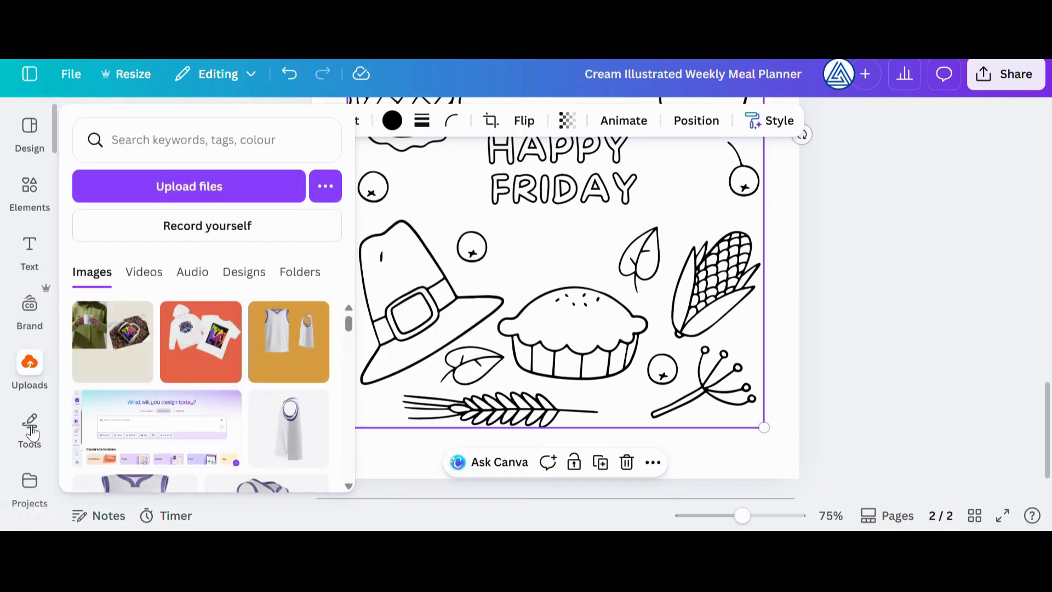
click(38, 427)
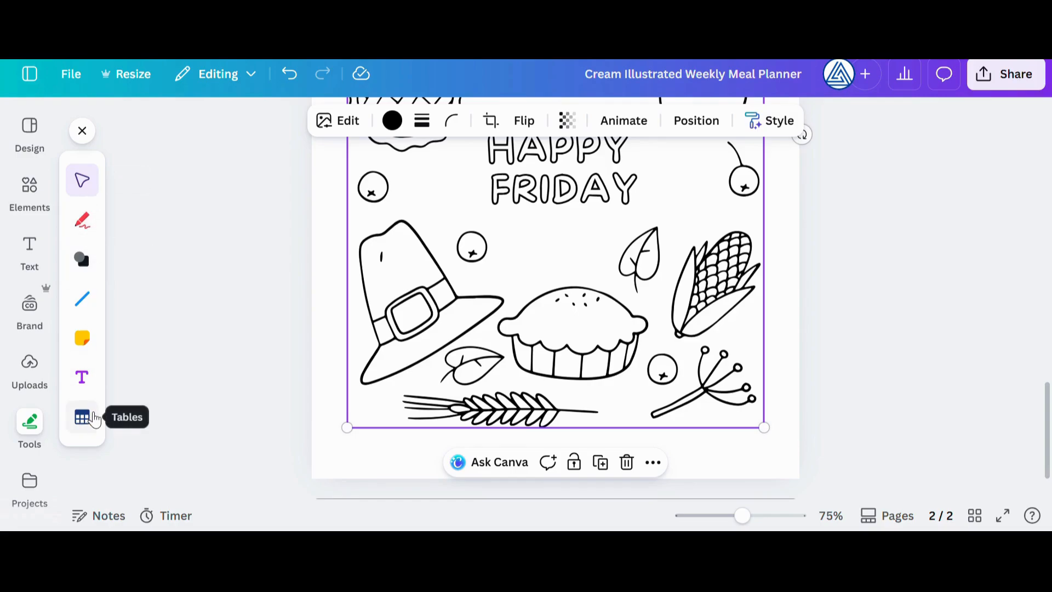
click(84, 221)
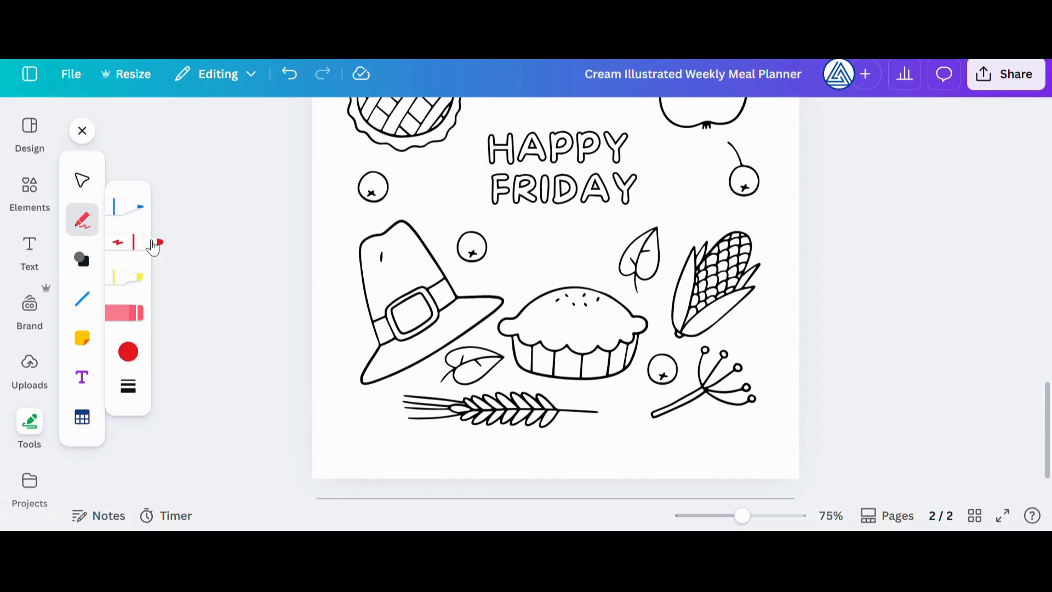
click(128, 353)
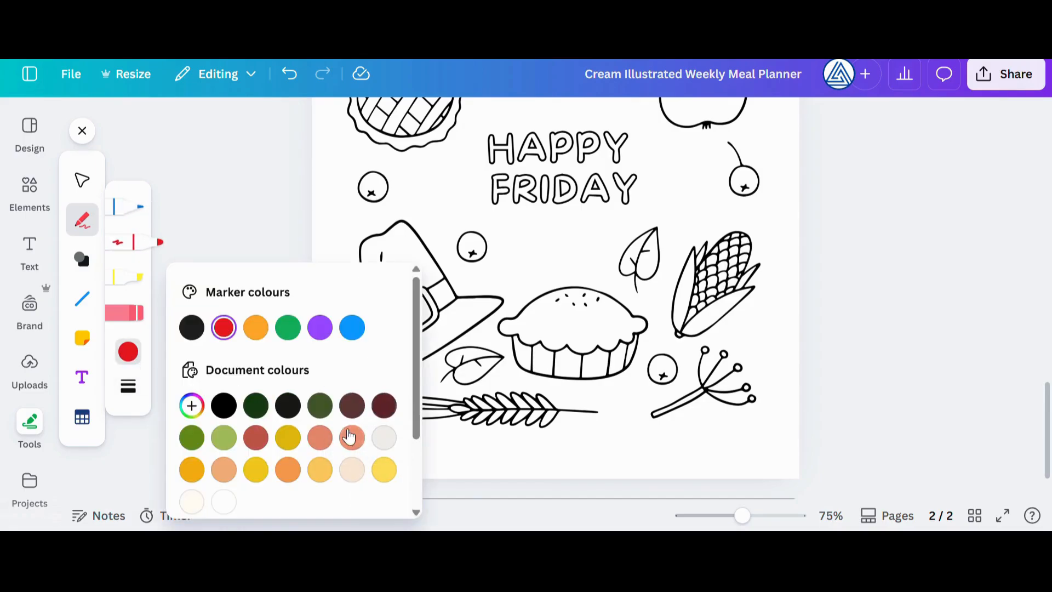
click(384, 406)
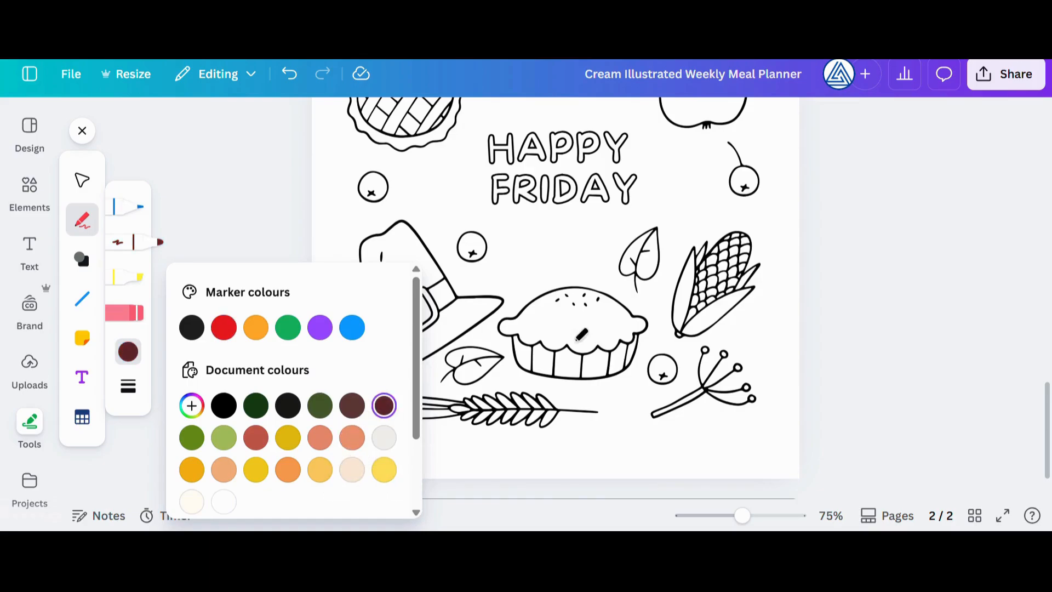
click(536, 326)
drag(523, 314, 549, 320)
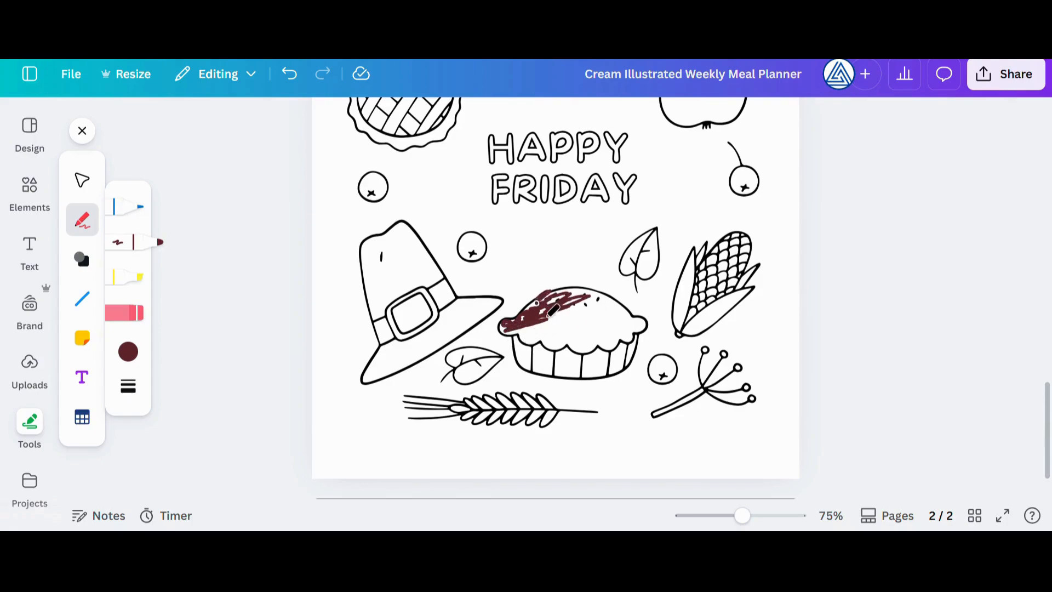
Erase the maroon marker strokes from the pie
click(125, 312)
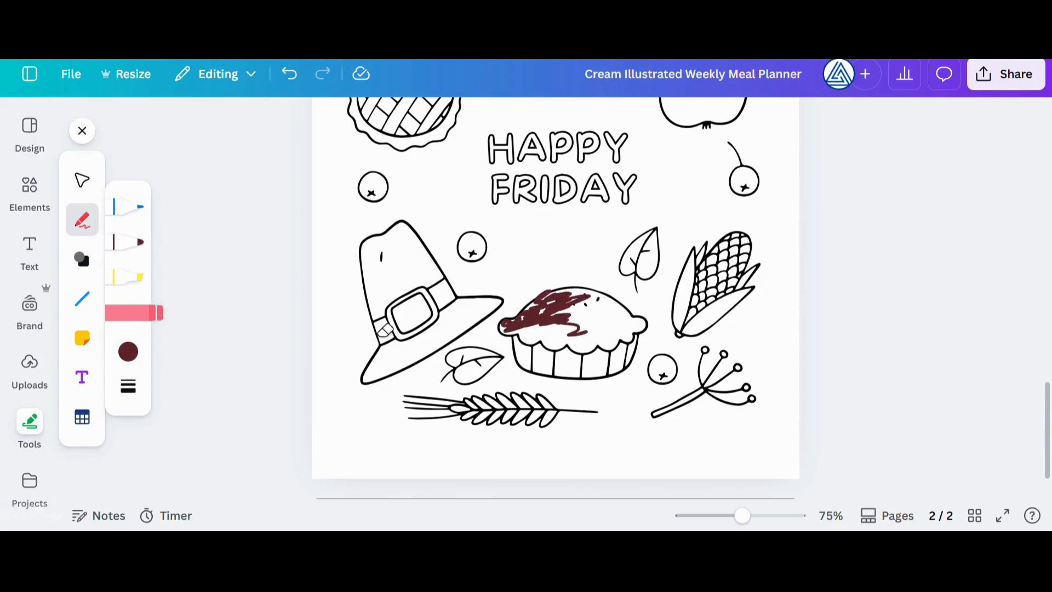
drag(526, 312, 549, 331)
scroll(822, 299, up, 5)
scroll(876, 301, down, 5)
Add the blue-lined page of the Red Blue Pencil Handwriting Blank Practice Worksheet template as page 3
click(25, 143)
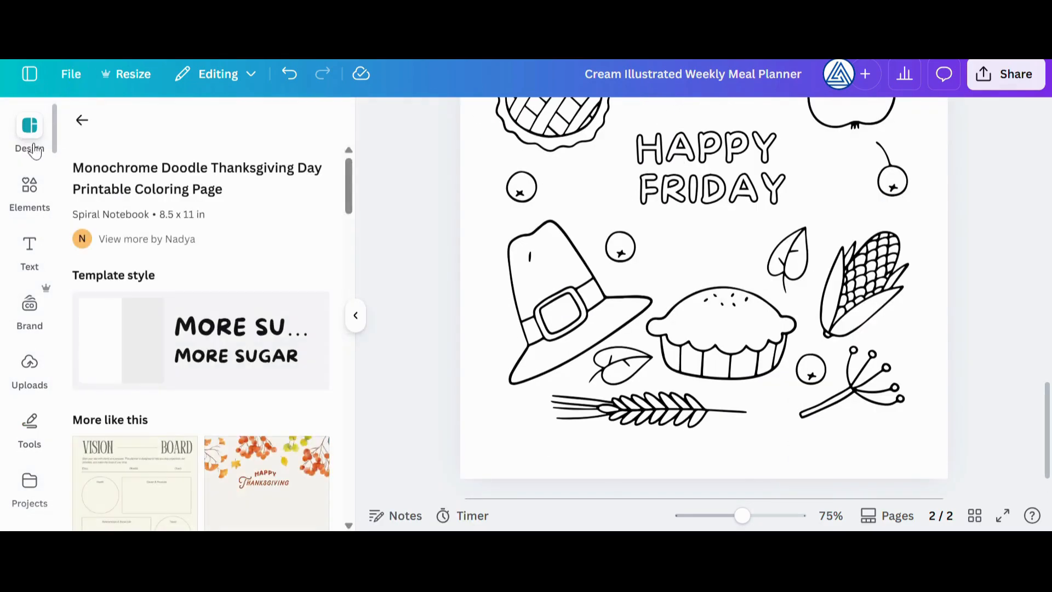
click(82, 121)
scroll(200, 253, down, 5)
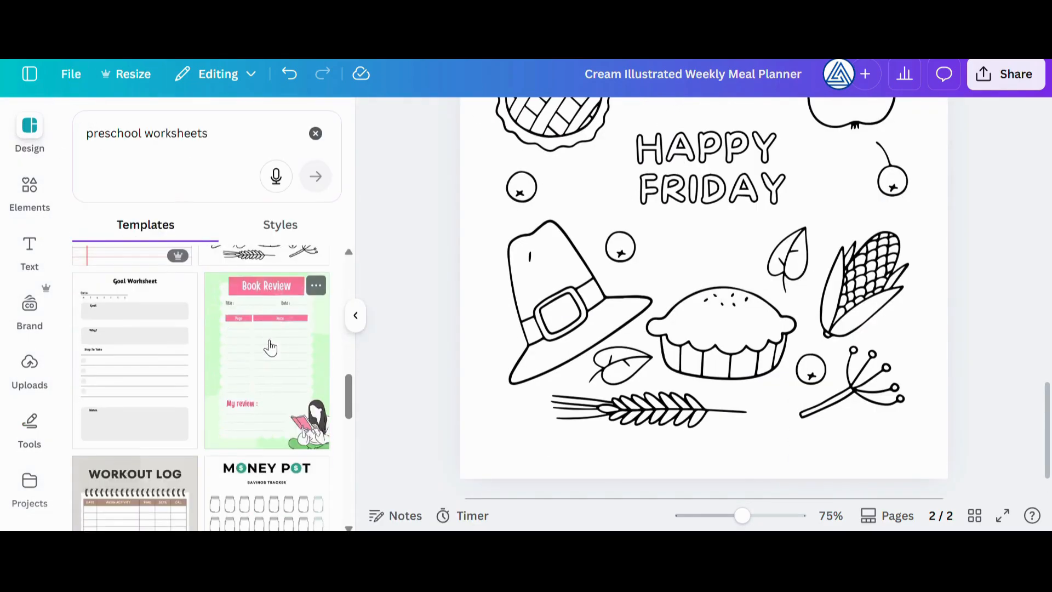
scroll(206, 388, up, 5)
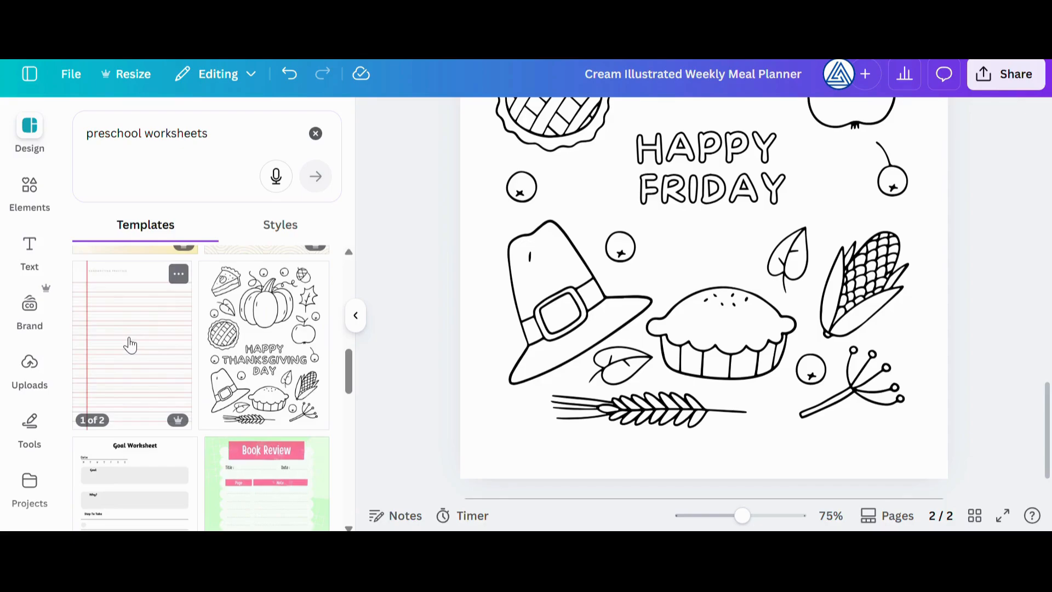
click(131, 346)
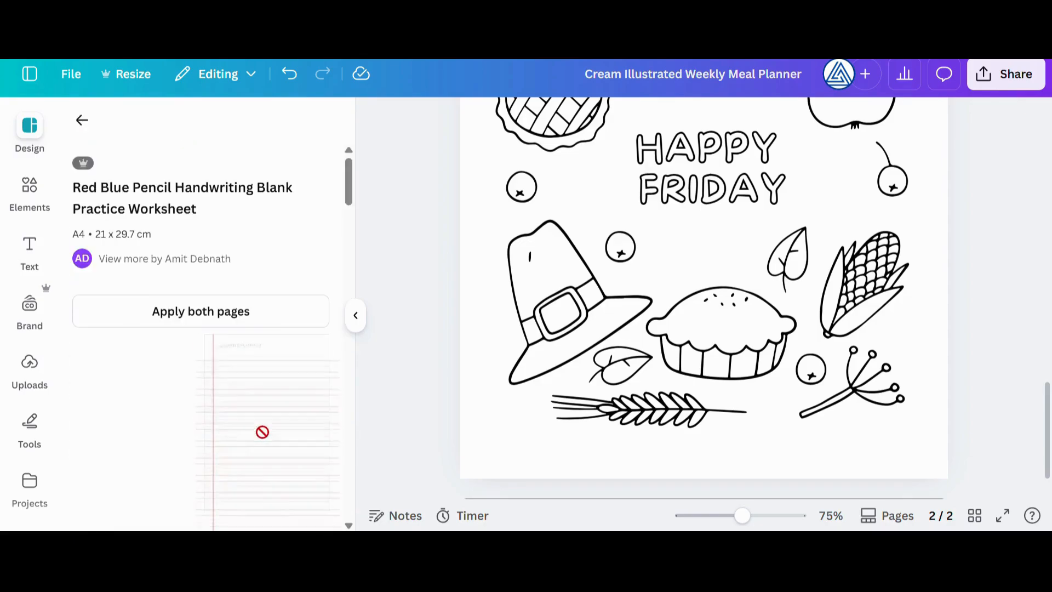
click(263, 424)
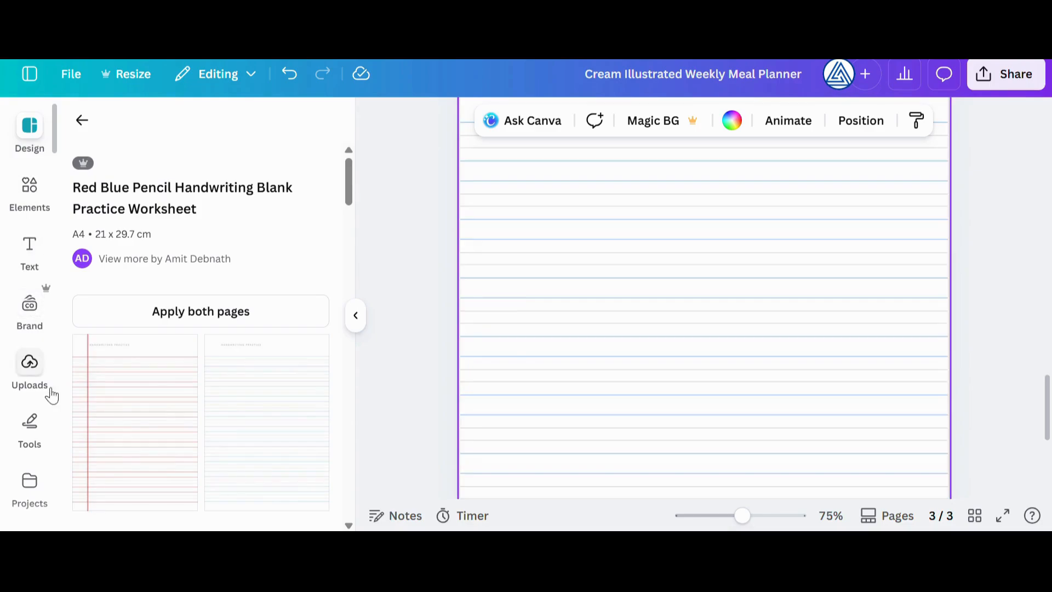
Handwrite a letter A near the upper left of the lined worksheet with the pen in the darkest blue pen colour
scroll(38, 350, down, 2)
click(39, 419)
click(32, 350)
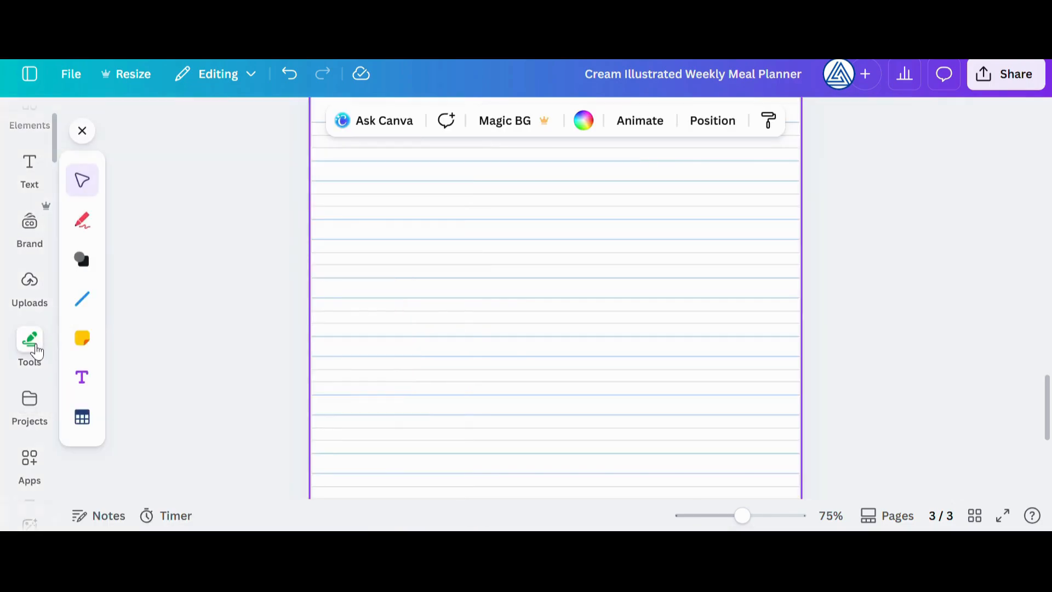
click(82, 220)
click(143, 211)
click(129, 355)
click(192, 329)
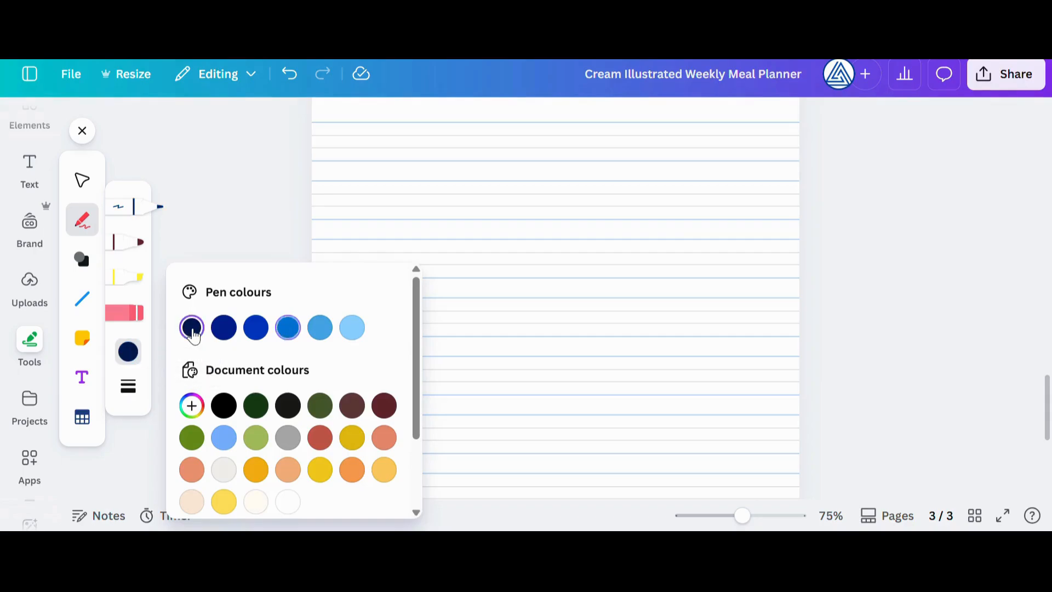
click(336, 157)
drag(329, 123, 325, 147)
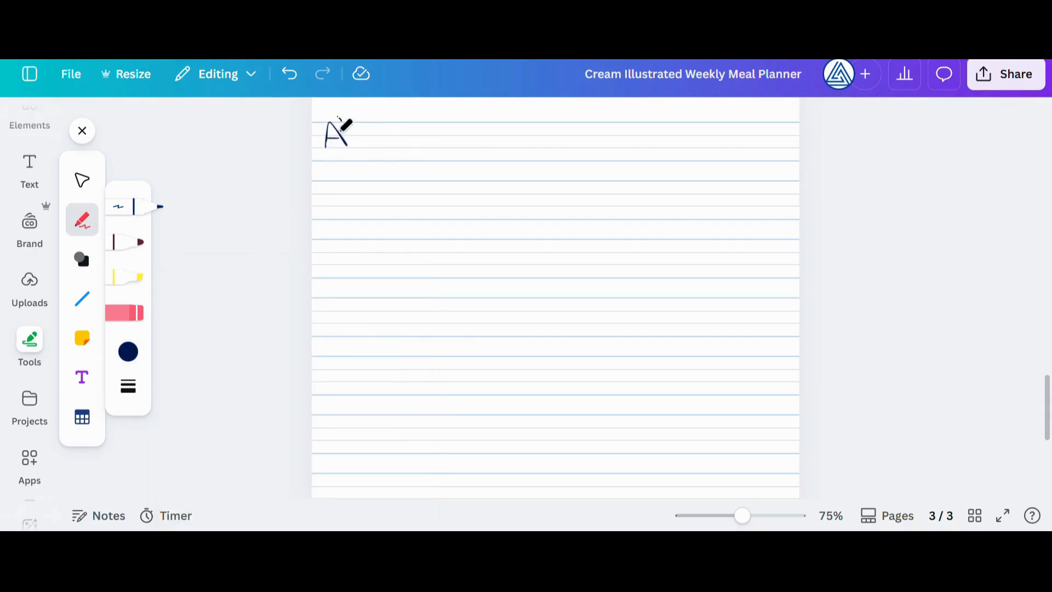
Erase the handwritten letter A from the lined worksheet
click(141, 312)
drag(364, 134, 395, 157)
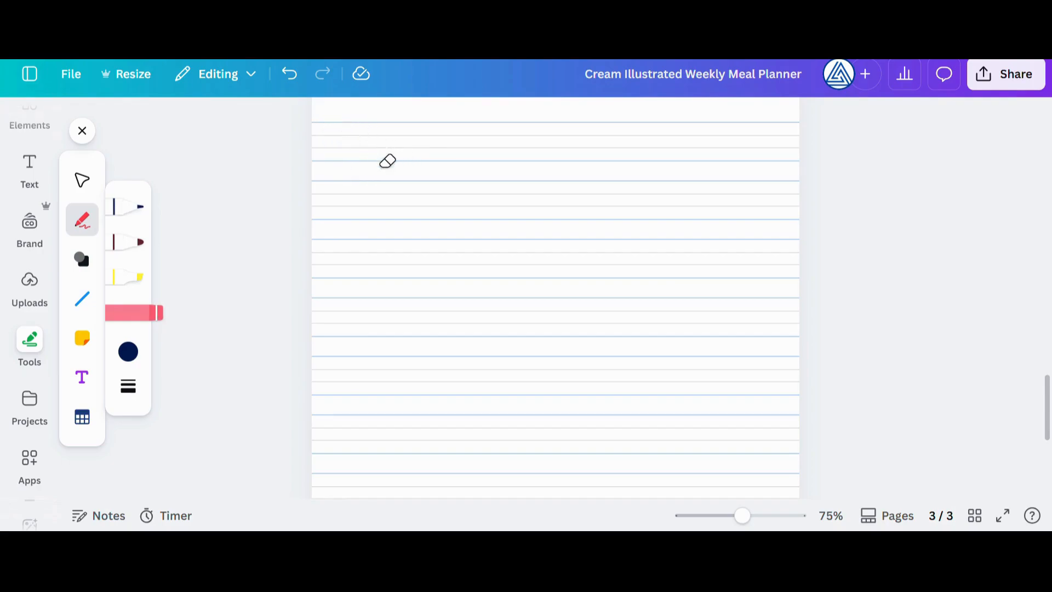
Handwrite the letters A and B at the top of the lined worksheet with the dark blue pen, and erase the B
click(137, 206)
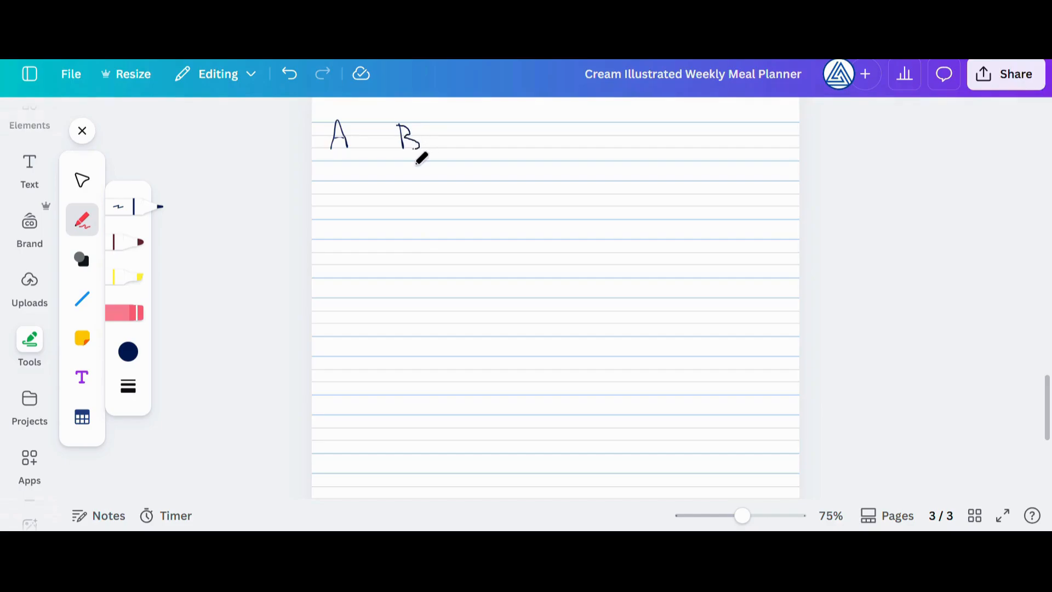
click(147, 312)
drag(408, 131, 418, 142)
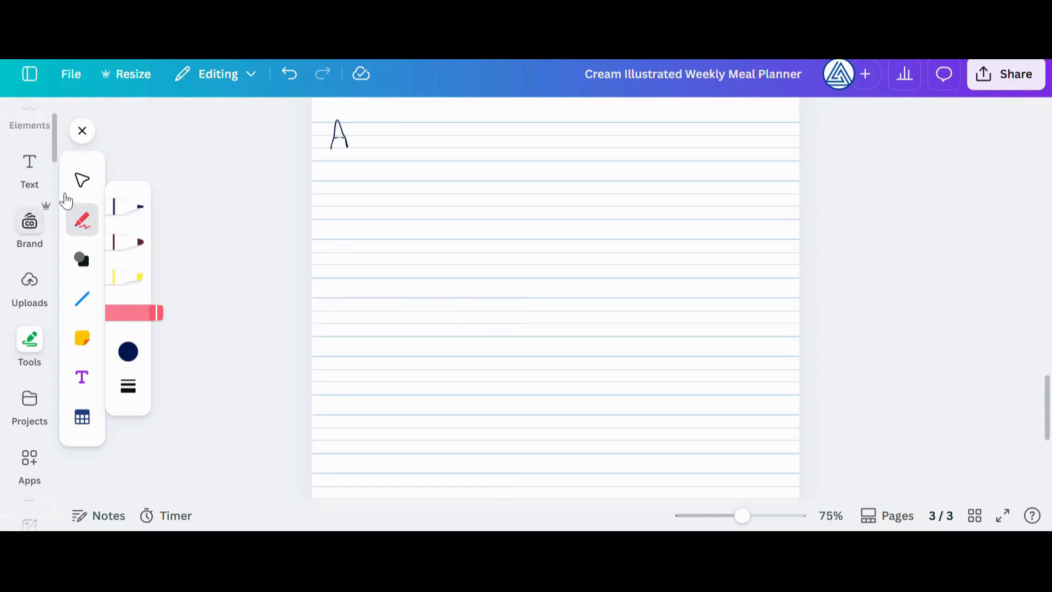
Replace page 3 with the Pastel Modern Focus Areas Goals Worksheet Planner template from the preschool worksheets results
click(82, 130)
click(31, 112)
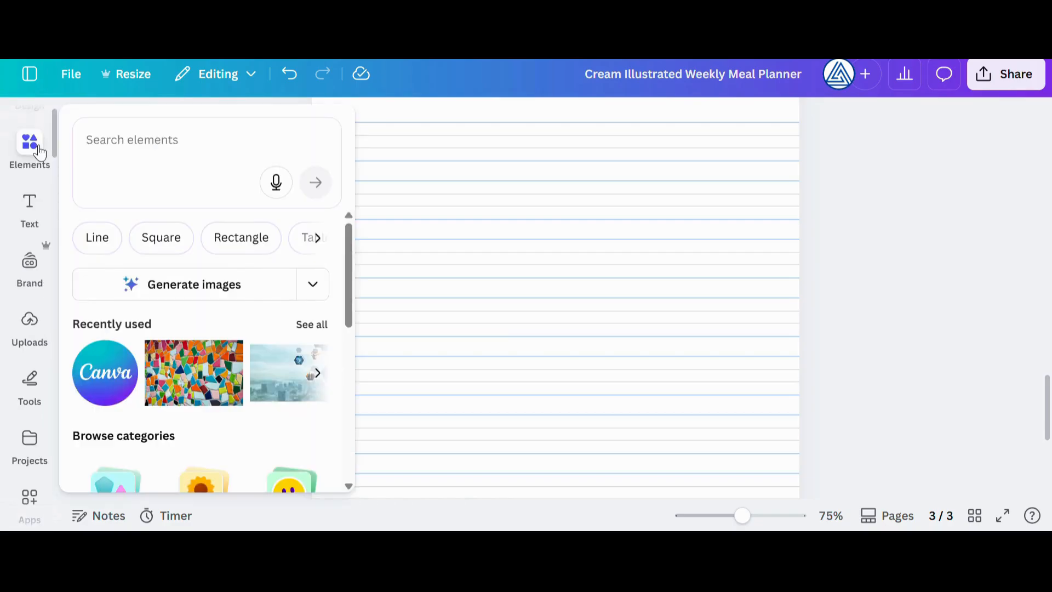
click(32, 156)
click(82, 127)
scroll(241, 376, down, 5)
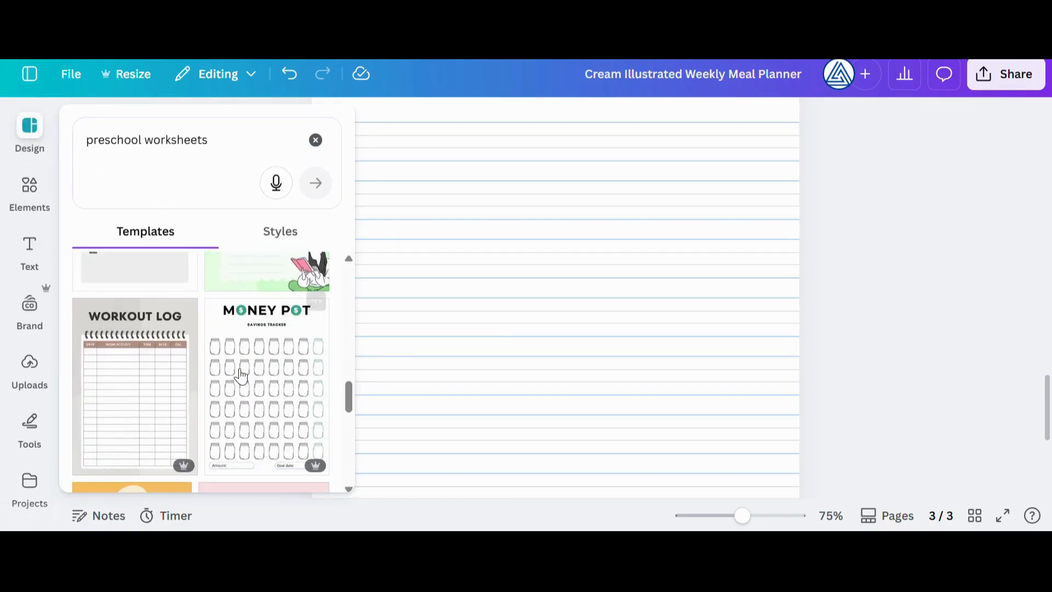
scroll(237, 377, down, 10)
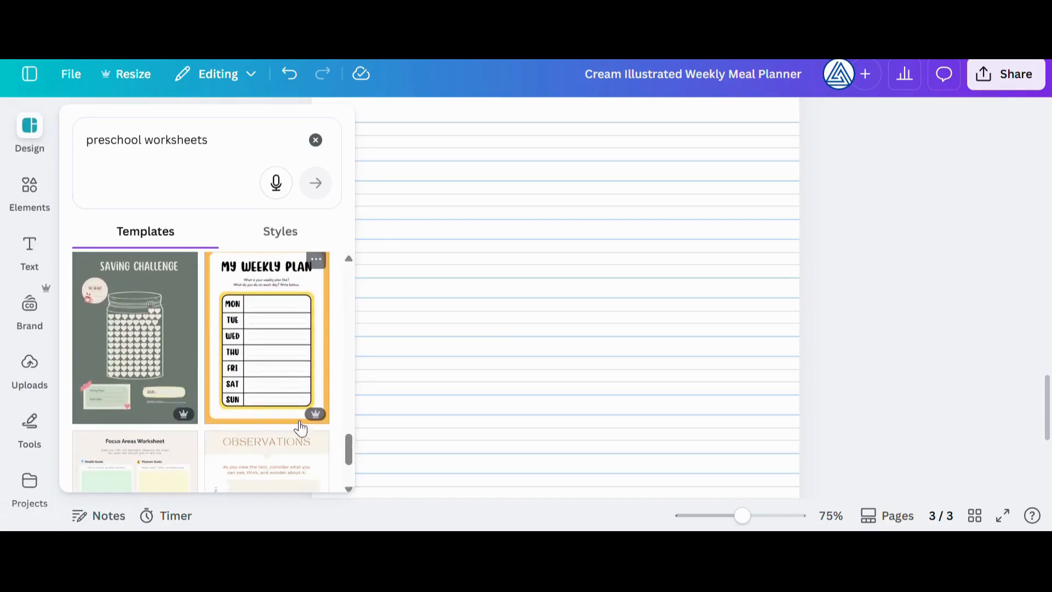
scroll(189, 444, down, 2)
scroll(145, 408, up, 3)
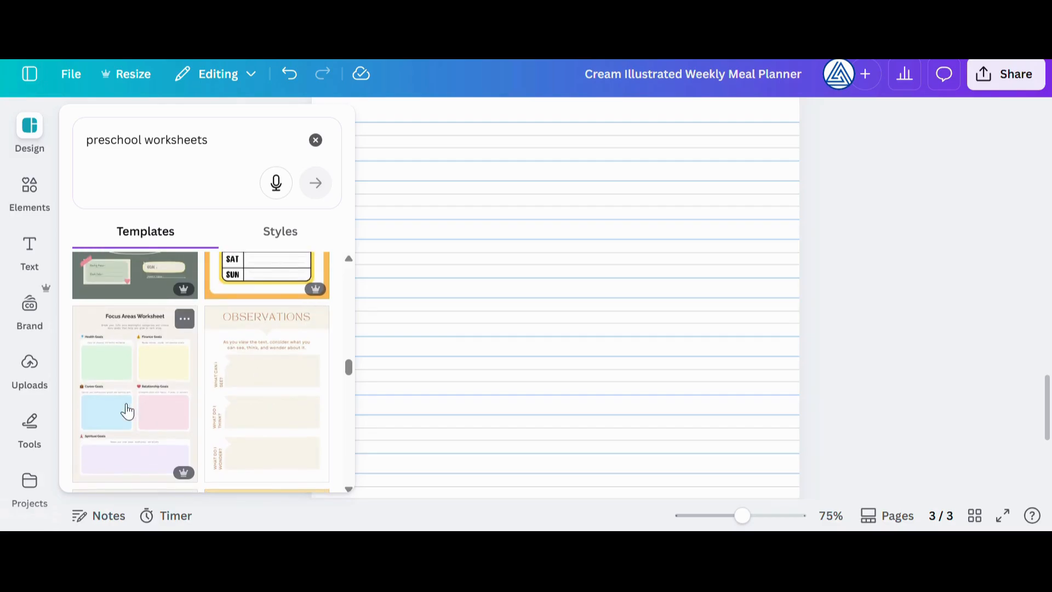
click(128, 411)
click(437, 207)
scroll(466, 252, up, 5)
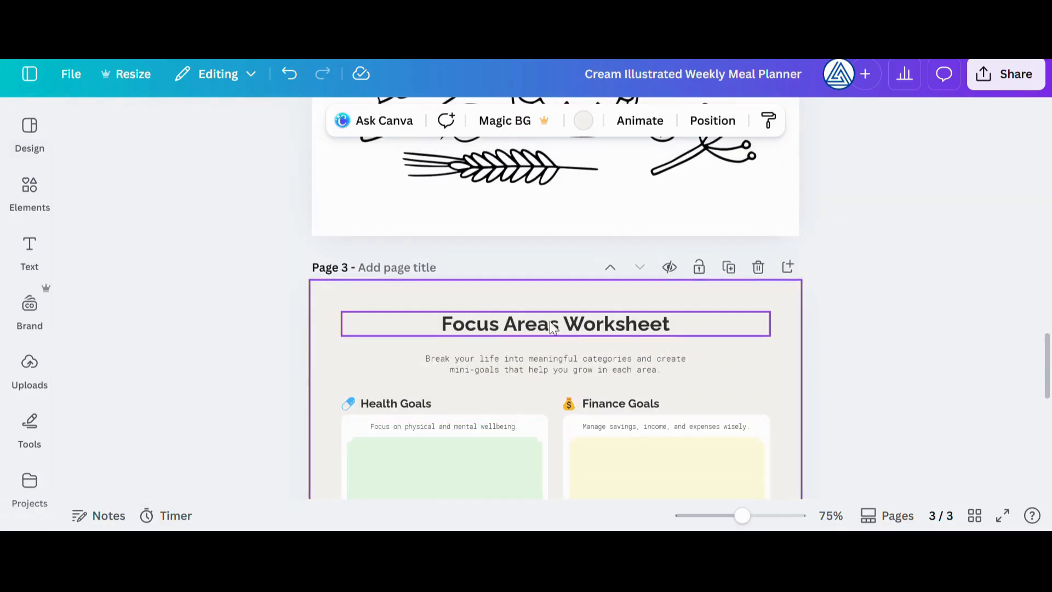
scroll(587, 370, down, 8)
Search the templates for "guide" and replace page 3 with the Trip Overview page of the Modern Neutral Bohol Philippines Travel Itinerary Planner
click(34, 153)
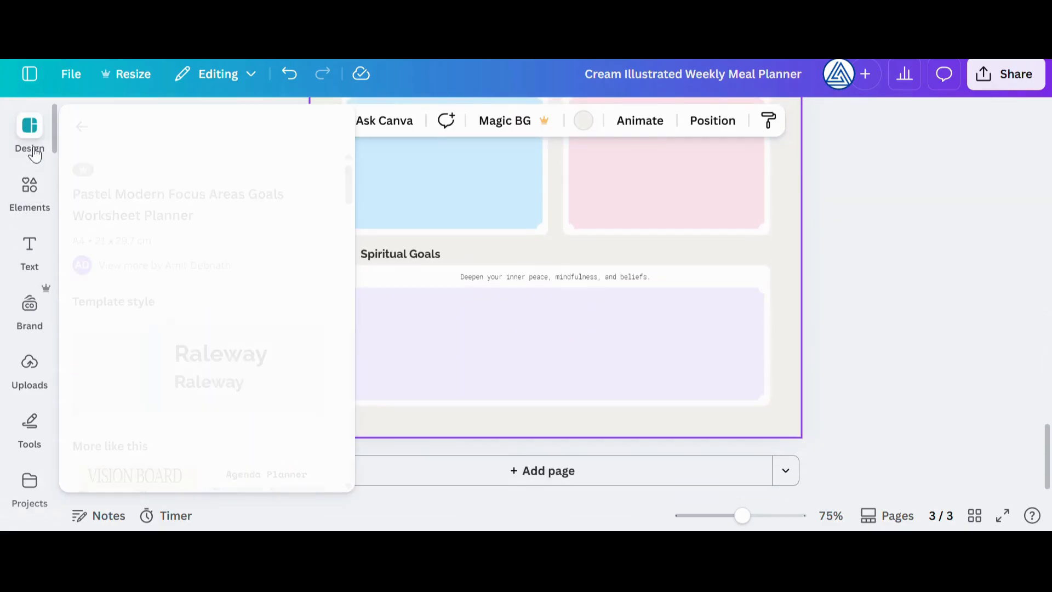
click(85, 124)
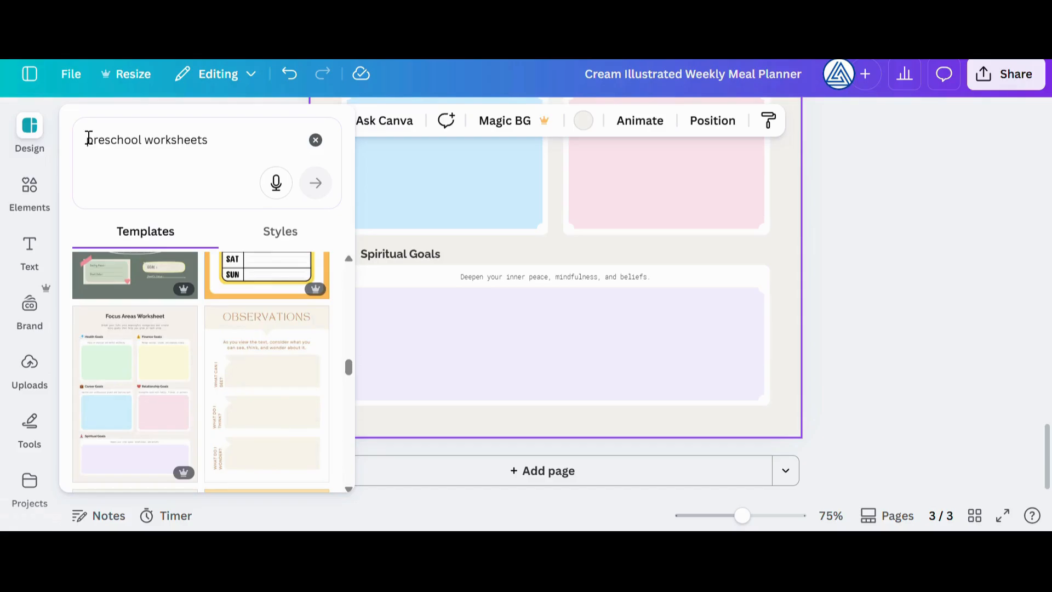
click(316, 140)
text(guide)
key(Return)
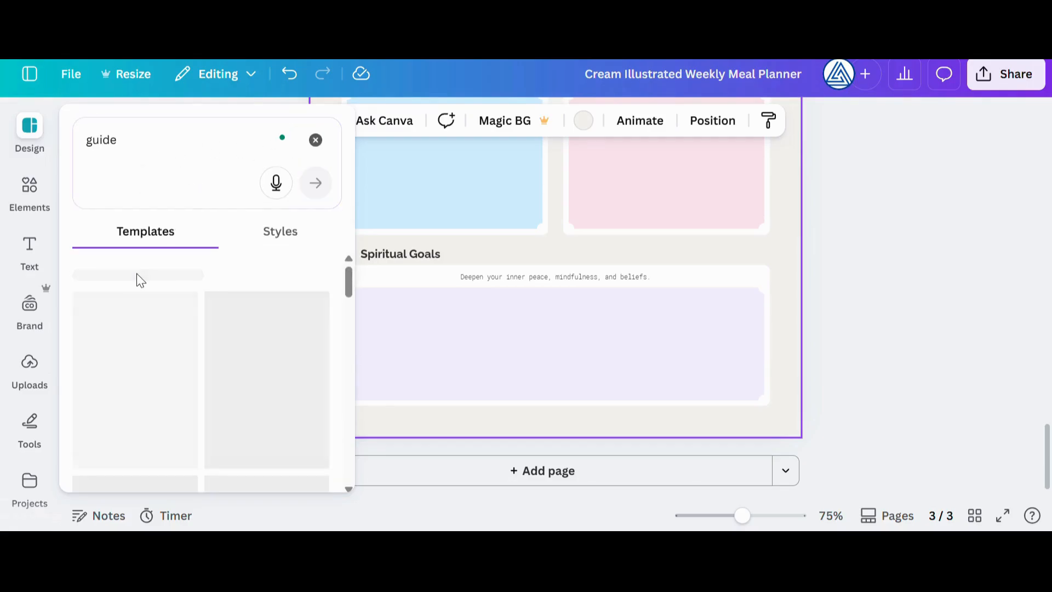
scroll(221, 366, down, 5)
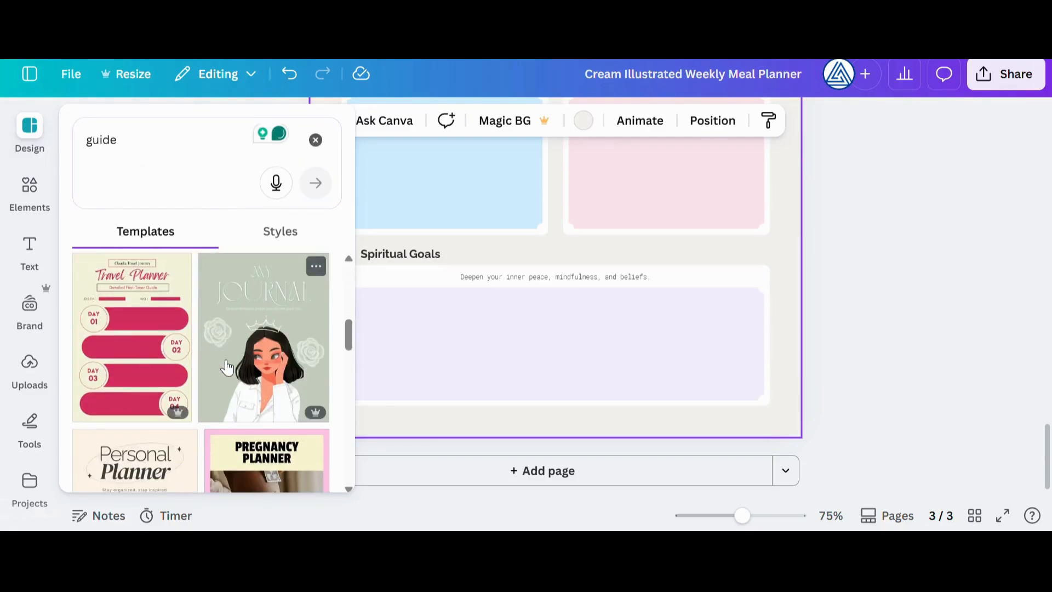
scroll(228, 357, down, 10)
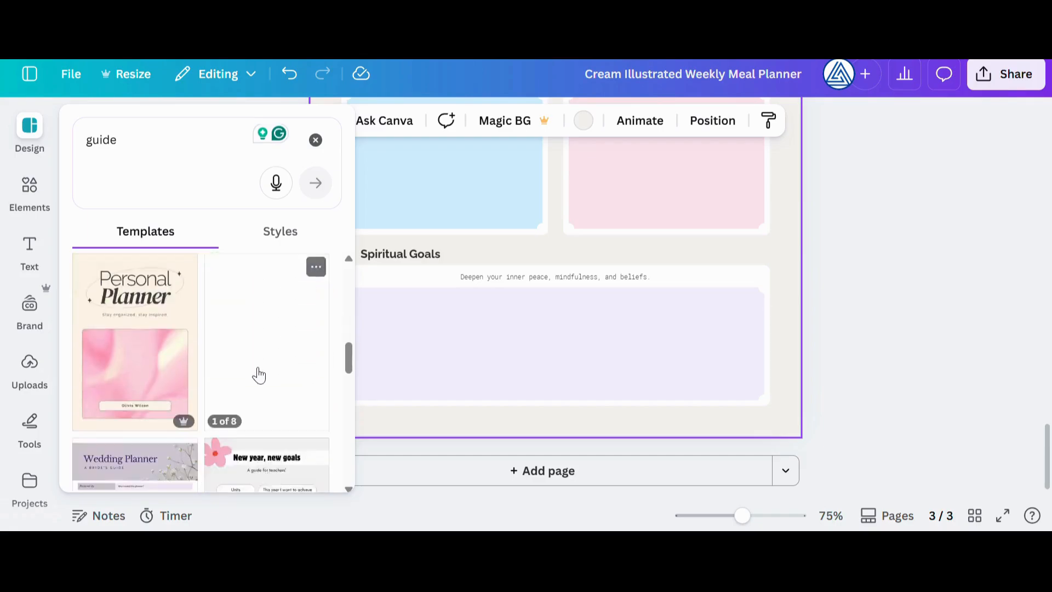
click(168, 396)
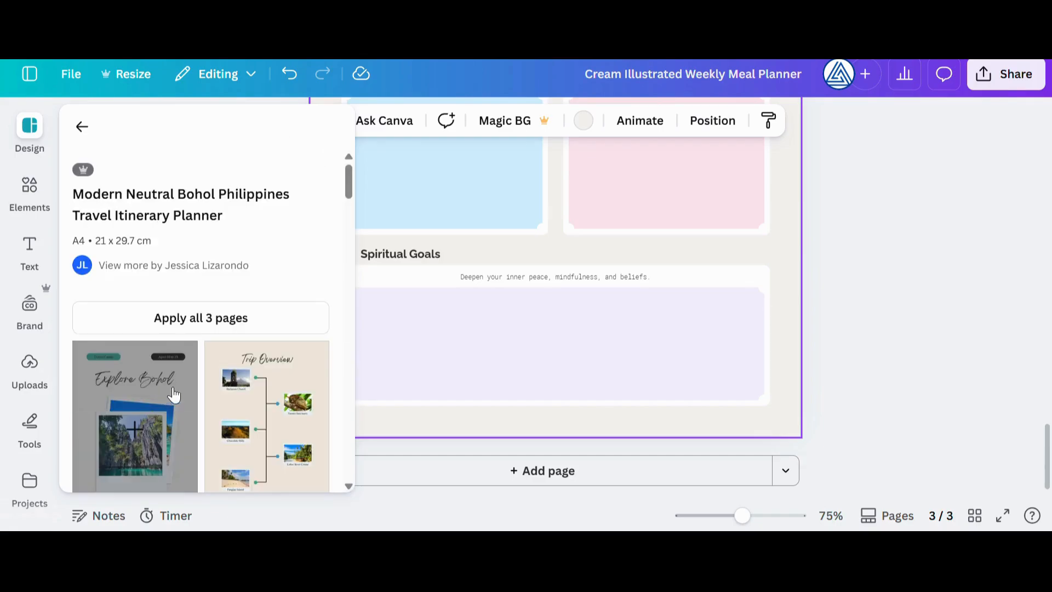
click(283, 440)
click(581, 353)
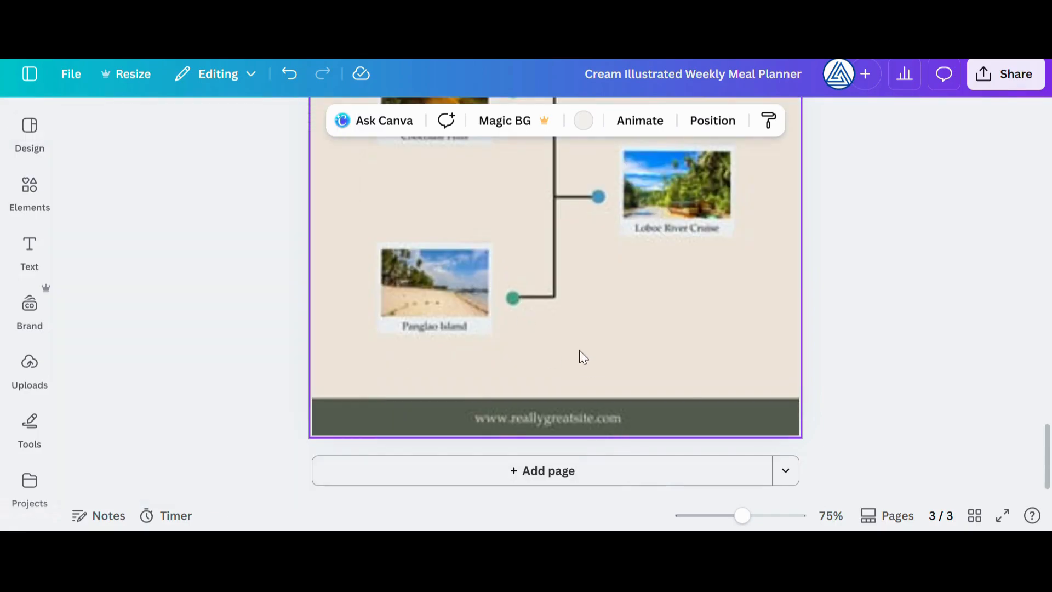
Nudge the Baclayon Church photo slightly left and the Tarsier Sanctuary photo slightly right on page 3
scroll(579, 351, up, 4)
scroll(580, 353, up, 3)
click(436, 267)
mouse_move(436, 268)
mouse_down()
mouse_move(378, 277)
mouse_move(440, 278)
mouse_up()
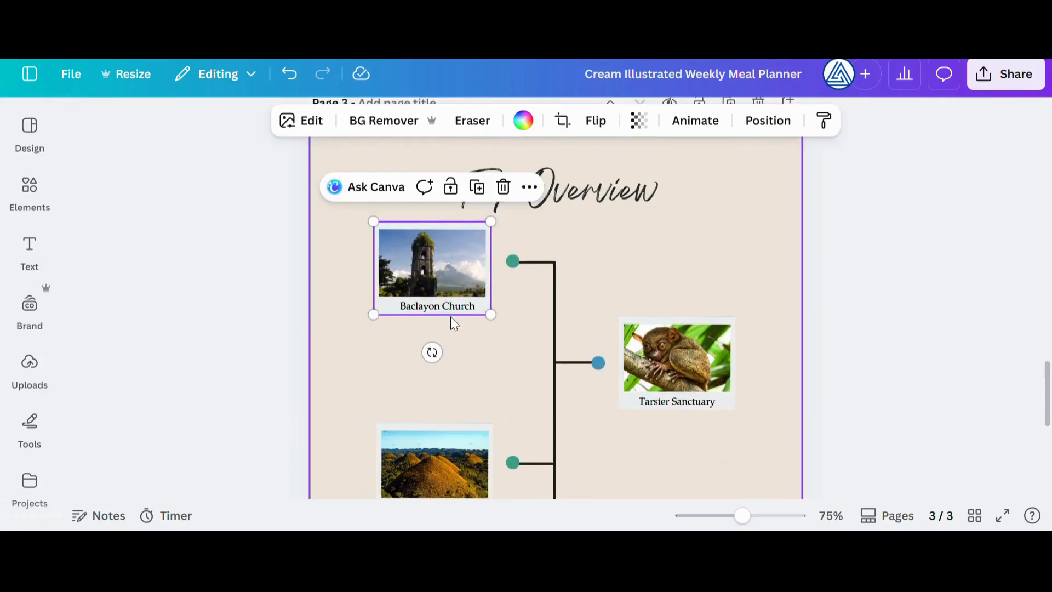
mouse_move(669, 339)
mouse_down()
mouse_move(688, 335)
mouse_move(672, 339)
mouse_up()
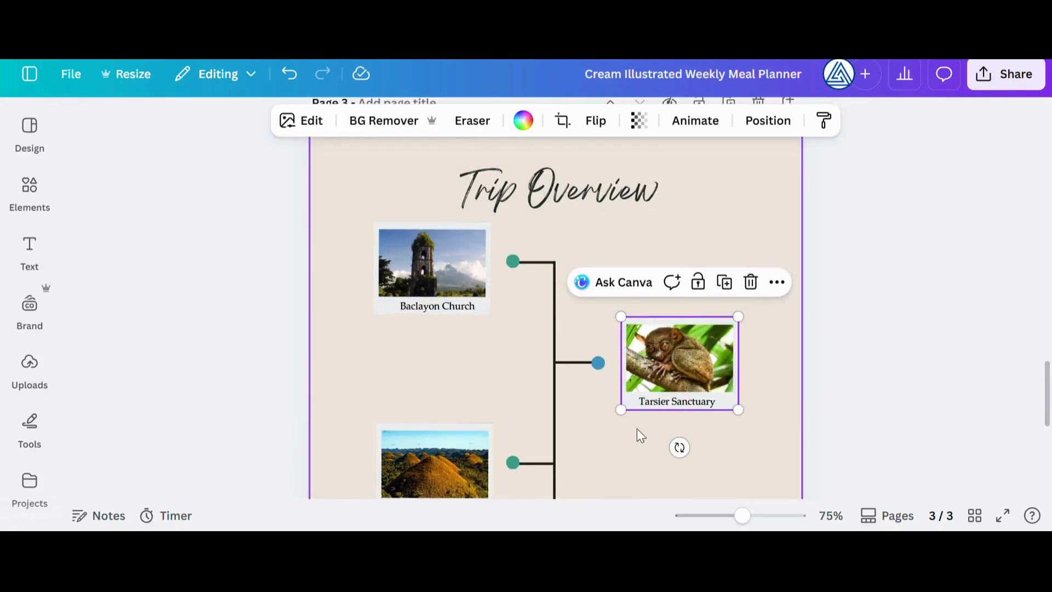
Change the page 3 title to "Trip Milestones"
scroll(602, 395, down, 5)
scroll(566, 373, down, 1)
scroll(565, 361, up, 5)
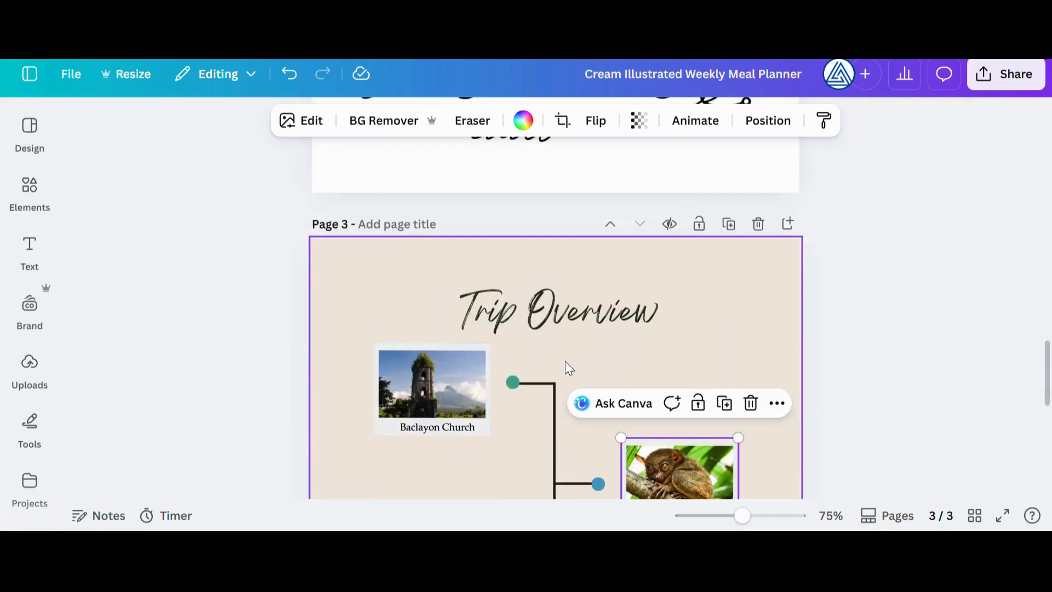
double_click(552, 233)
drag(528, 235, 660, 234)
text(Milestones)
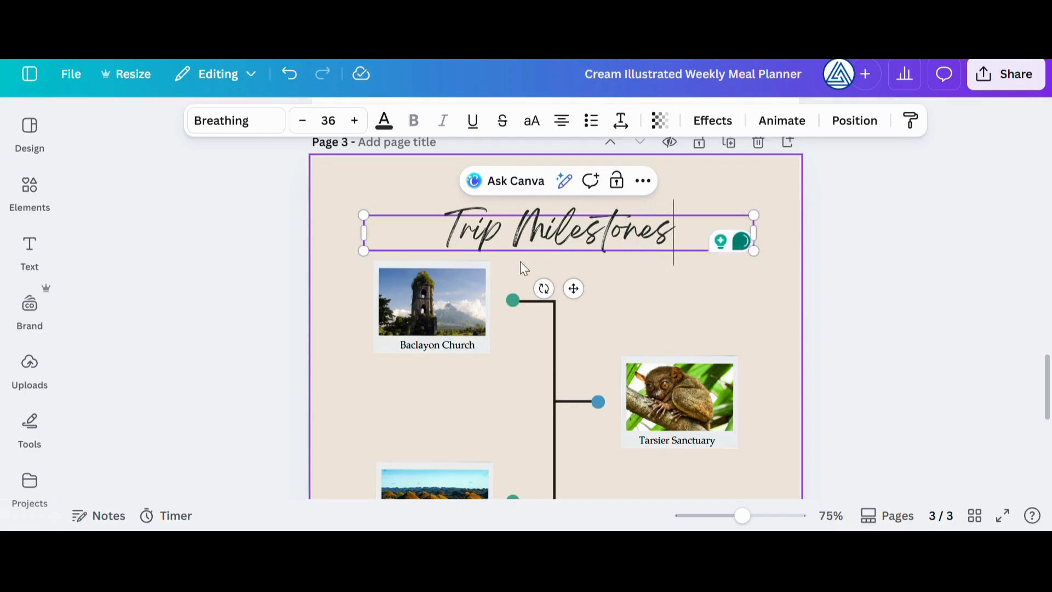
click(244, 228)
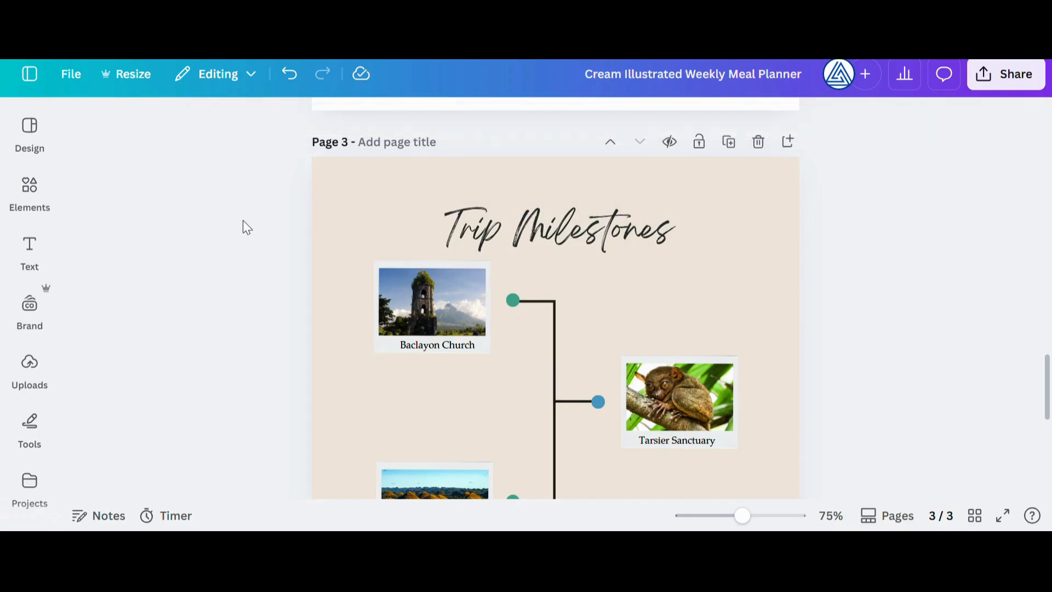
Add the first page of the Explicit Teaching Lesson Planning Template from the guide results as page 4
click(29, 129)
click(81, 127)
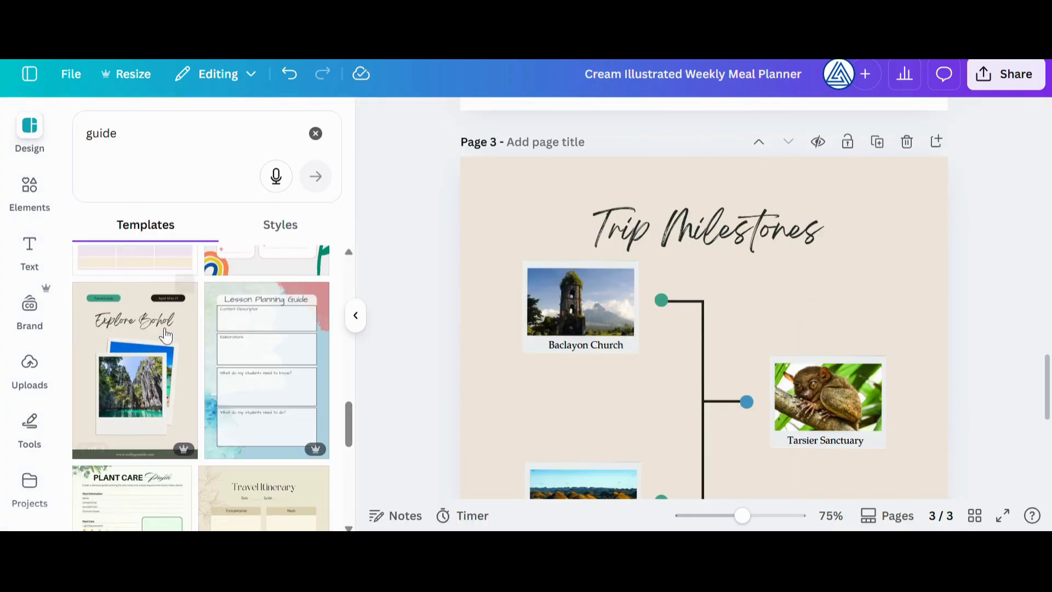
scroll(292, 337, up, 3)
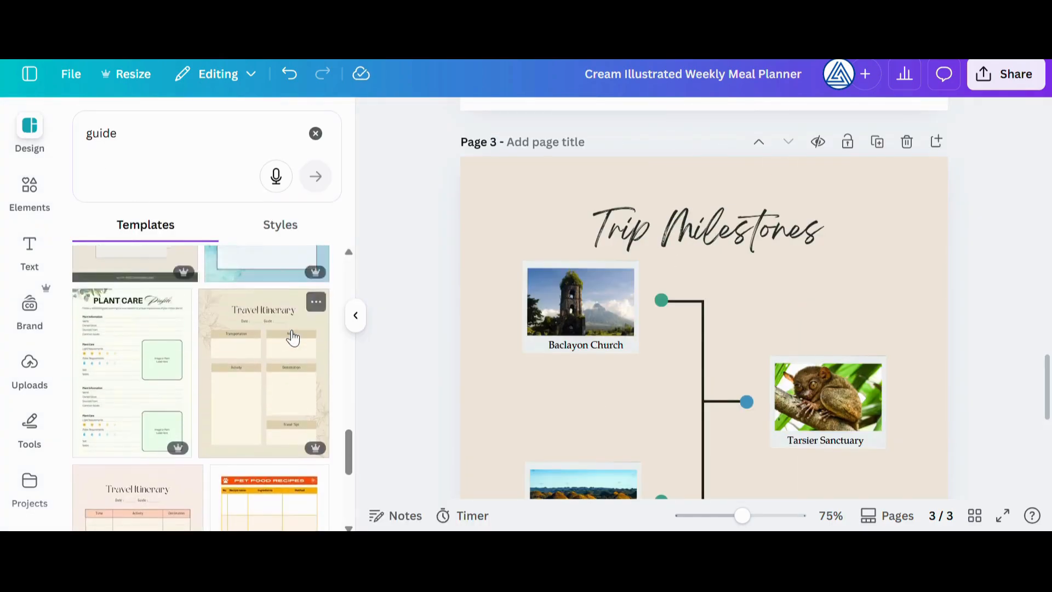
click(276, 309)
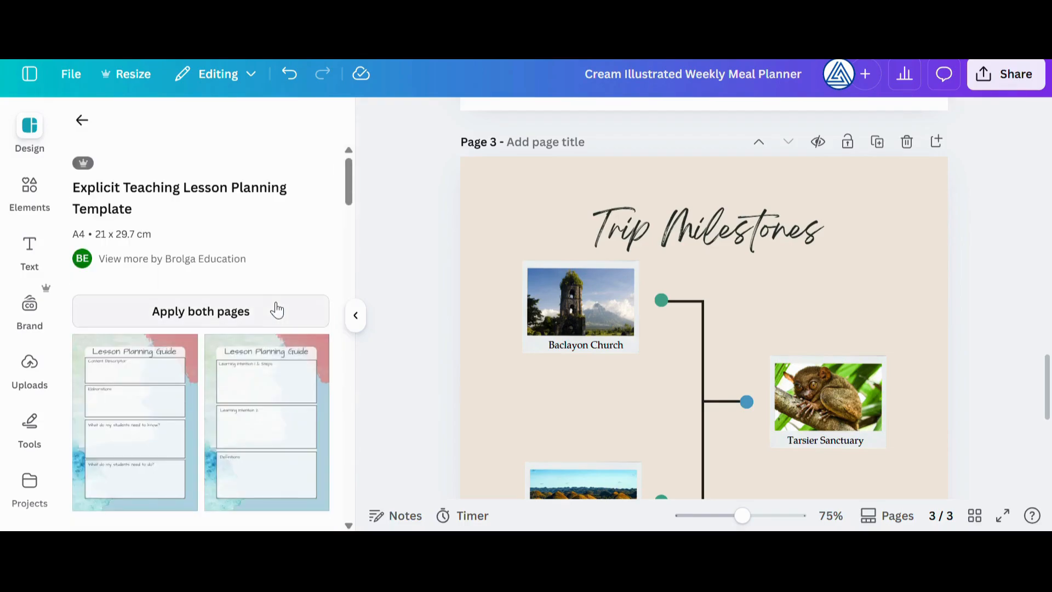
click(136, 442)
Add a Body-style text box and place it below the "What do my students need to know?" question on page 4
scroll(749, 340, up, 3)
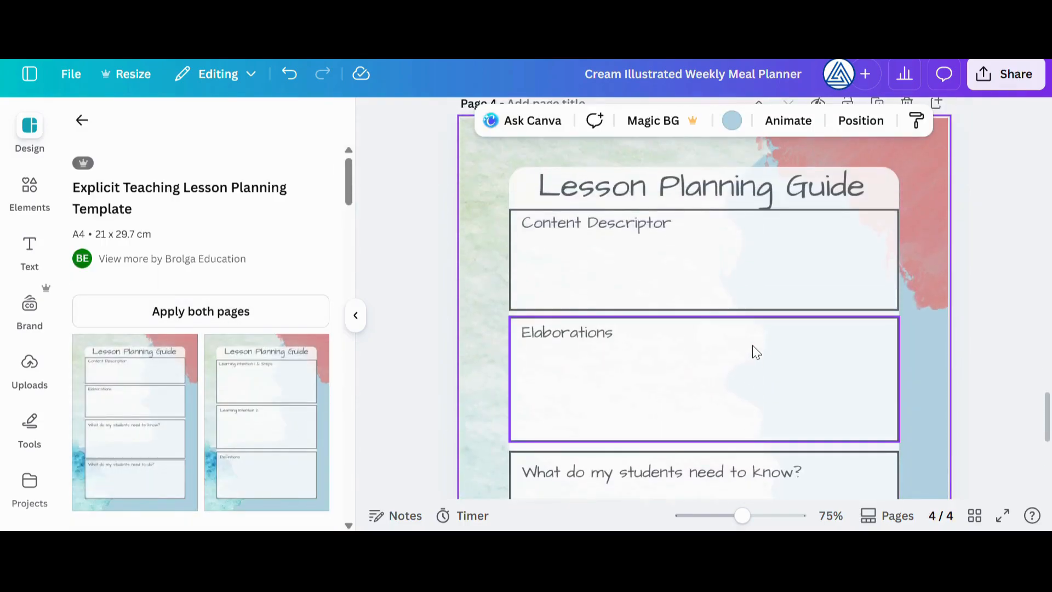
scroll(667, 268, down, 4)
scroll(674, 307, up, 3)
scroll(762, 345, down, 1)
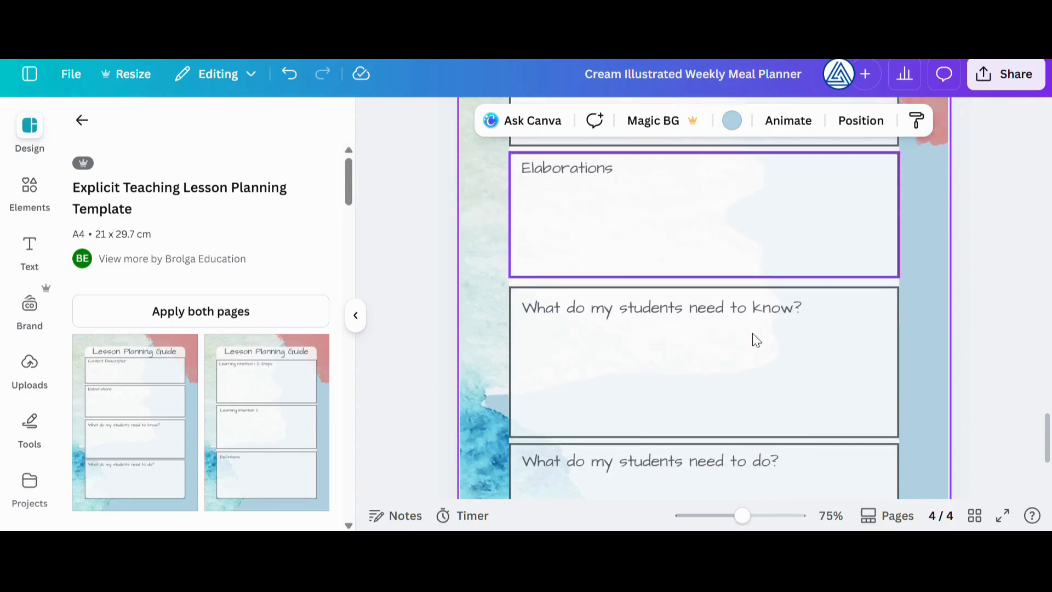
click(775, 309)
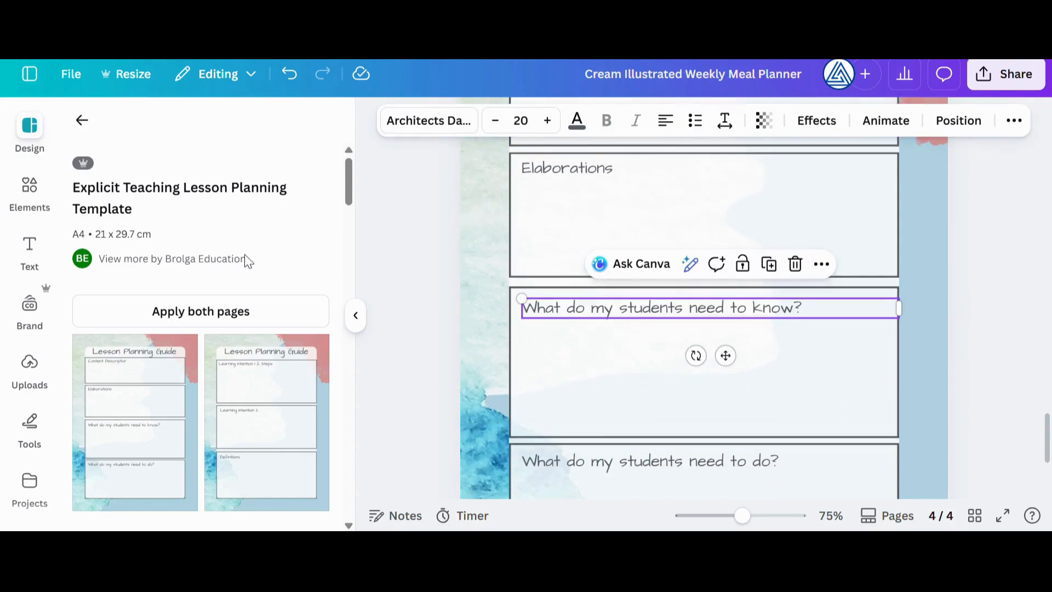
click(403, 274)
click(30, 249)
click(129, 428)
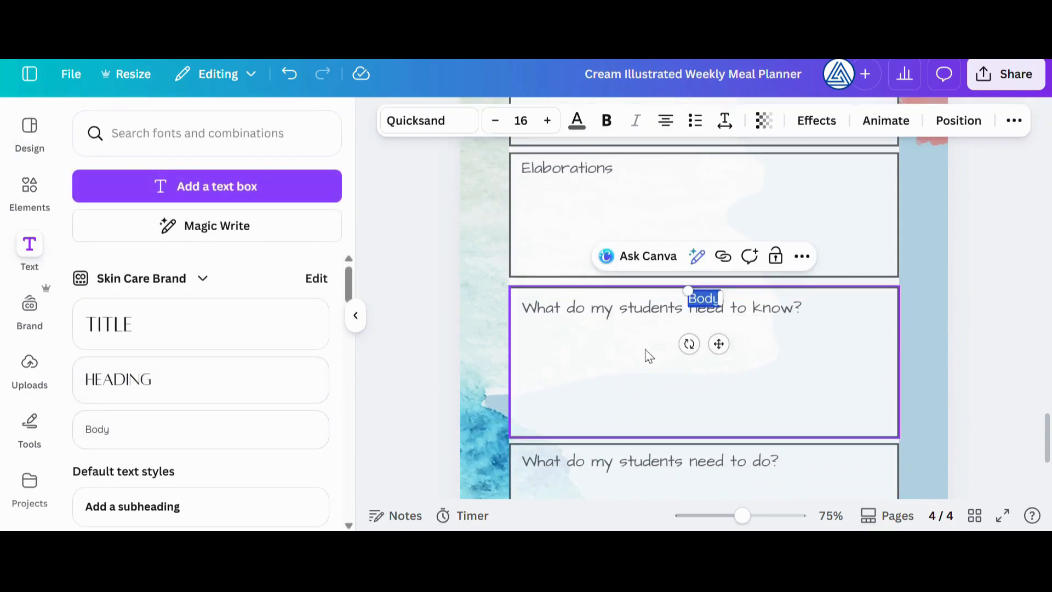
drag(706, 299, 541, 334)
Replace the new text box's placeholder with "My students will be able to know the names of five colors."
double_click(540, 334)
text(My student)
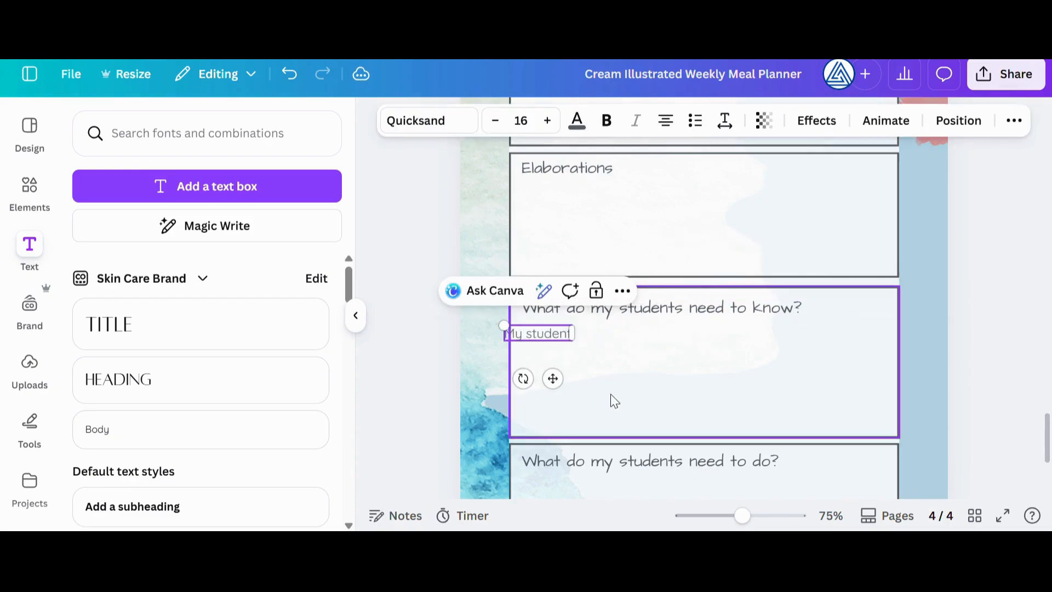
text(s will be)
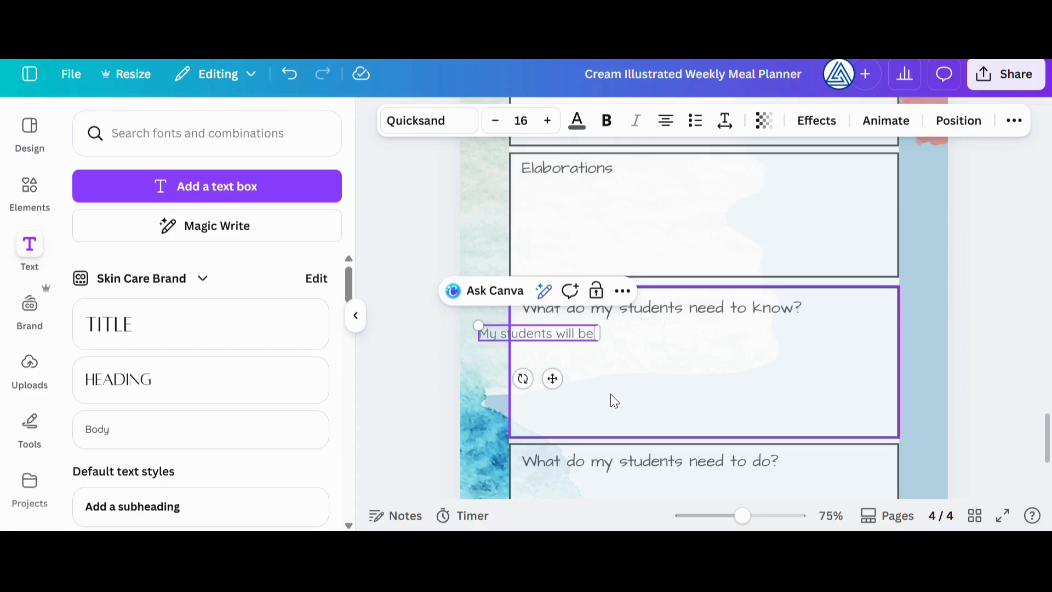
text( able to kn)
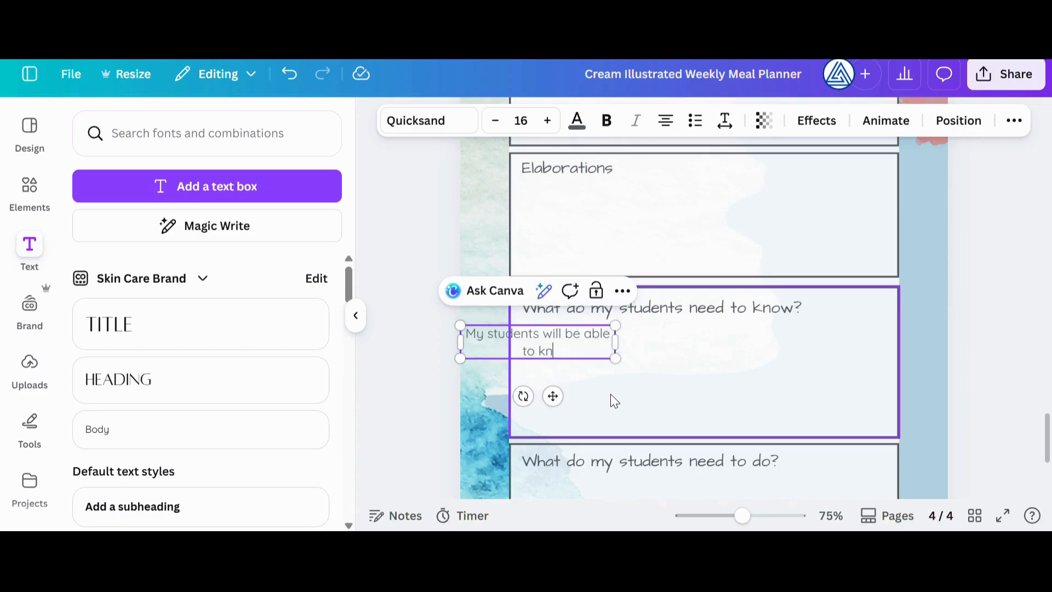
text(ow the names of )
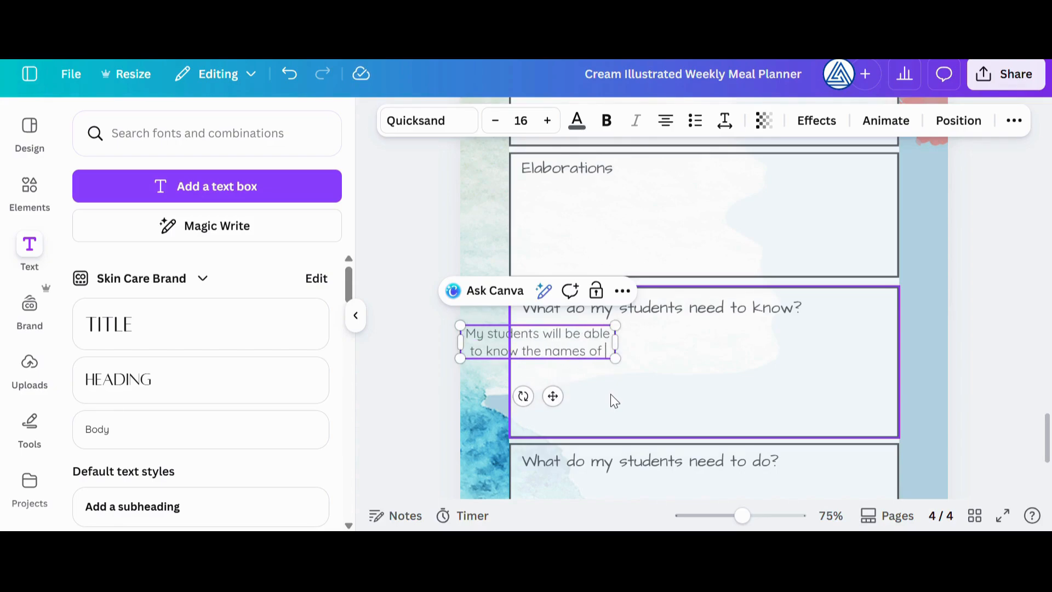
text(five colors.)
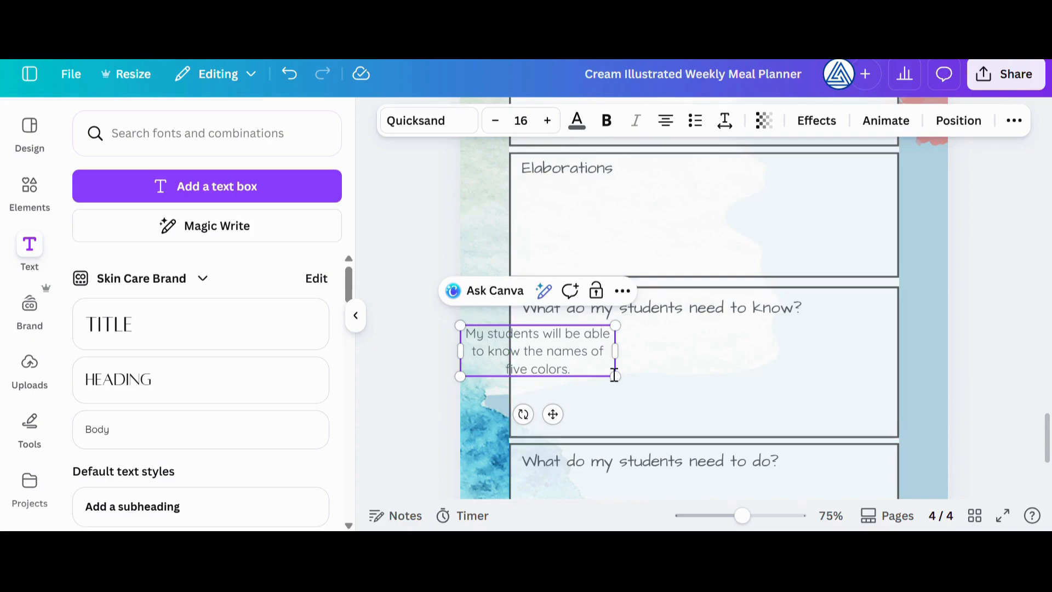
Widen the answer's text box and move it inside the question's frame, lined up with the question's left edge
drag(615, 351, 840, 345)
click(841, 345)
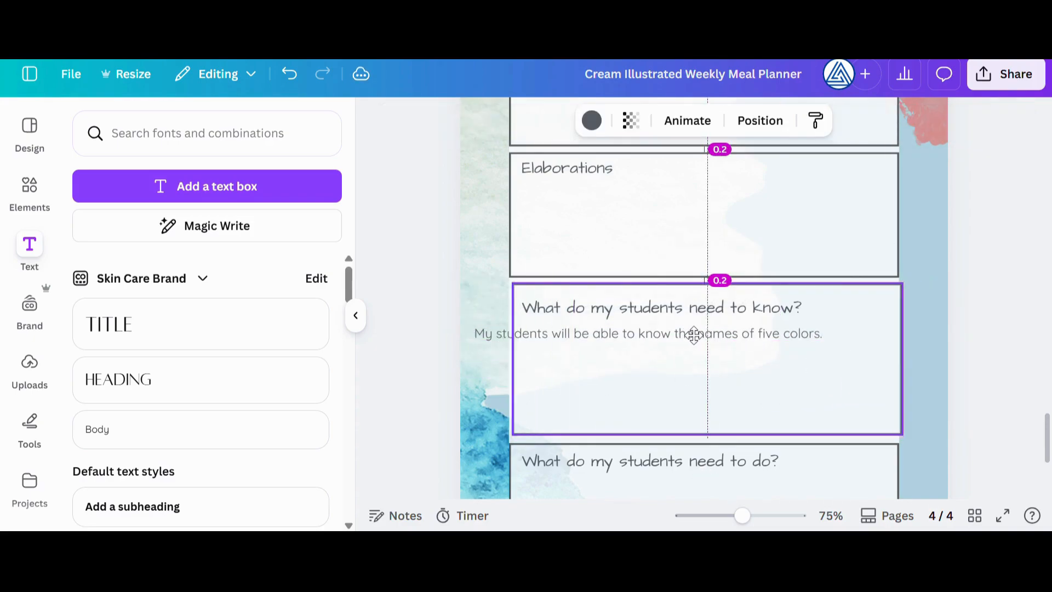
click(629, 334)
drag(629, 333, 688, 339)
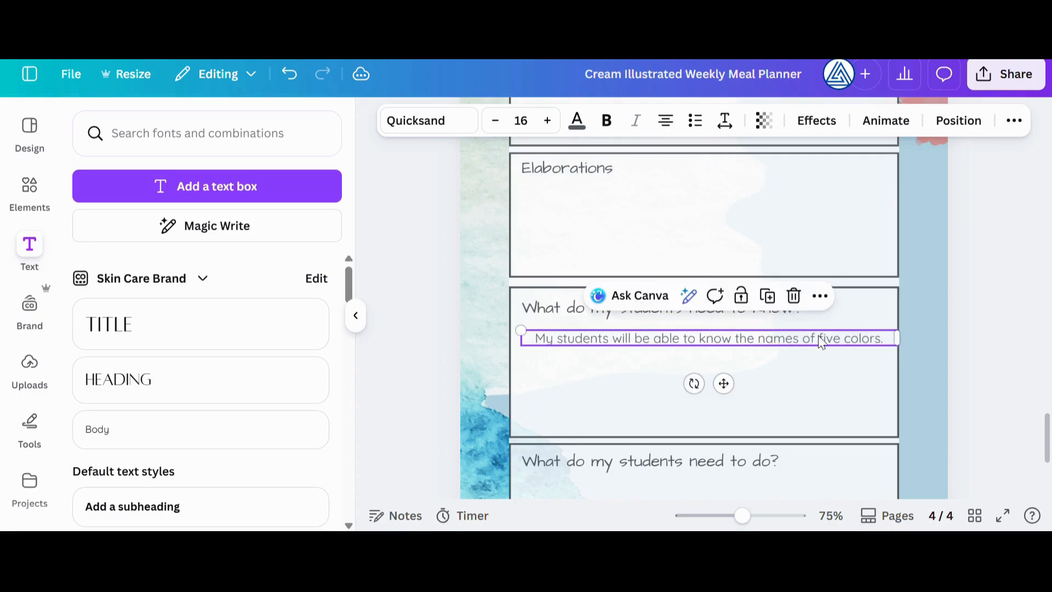
drag(895, 337, 869, 337)
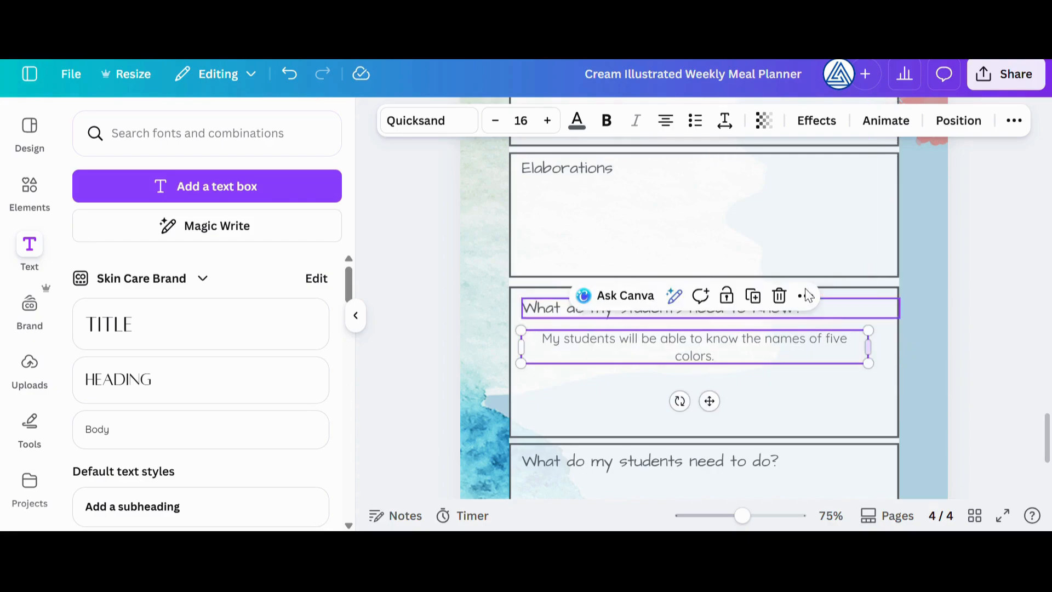
Left-align the answer text and reduce its font size by three steps
click(666, 120)
click(495, 121)
click(495, 120)
click(495, 120)
click(745, 370)
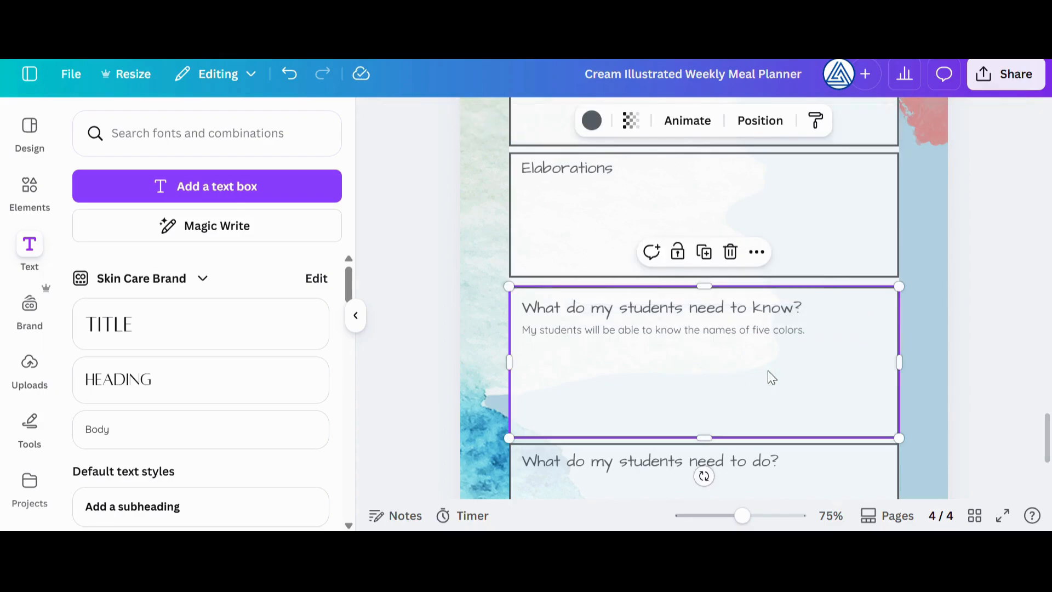
Return to the guide template results and browse through more of the planner and itinerary designs
scroll(780, 379, down, 3)
click(29, 131)
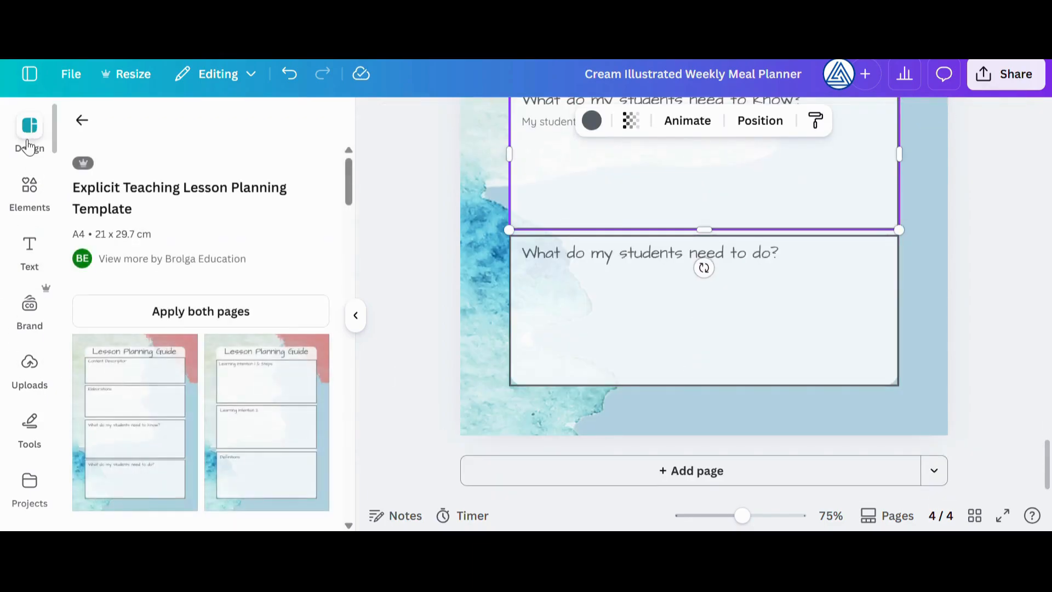
click(80, 117)
scroll(263, 329, down, 5)
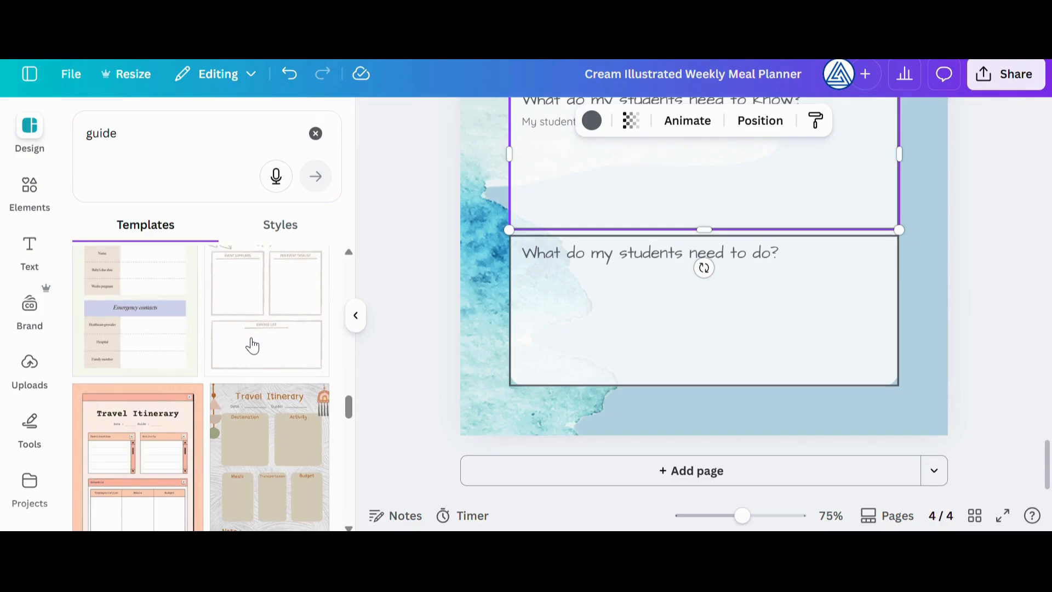
scroll(249, 346, down, 8)
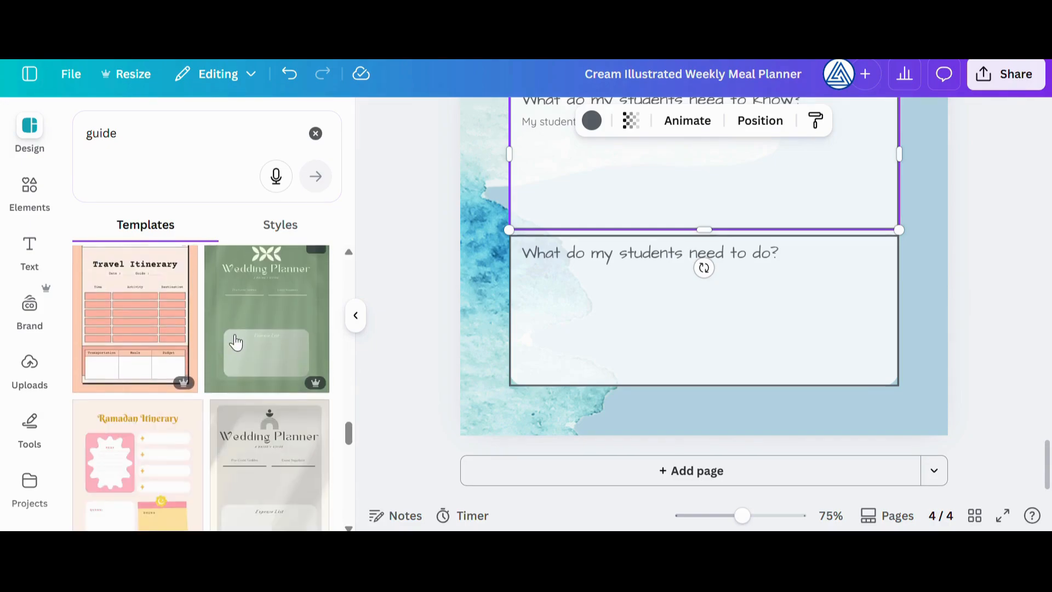
scroll(239, 346, up, 5)
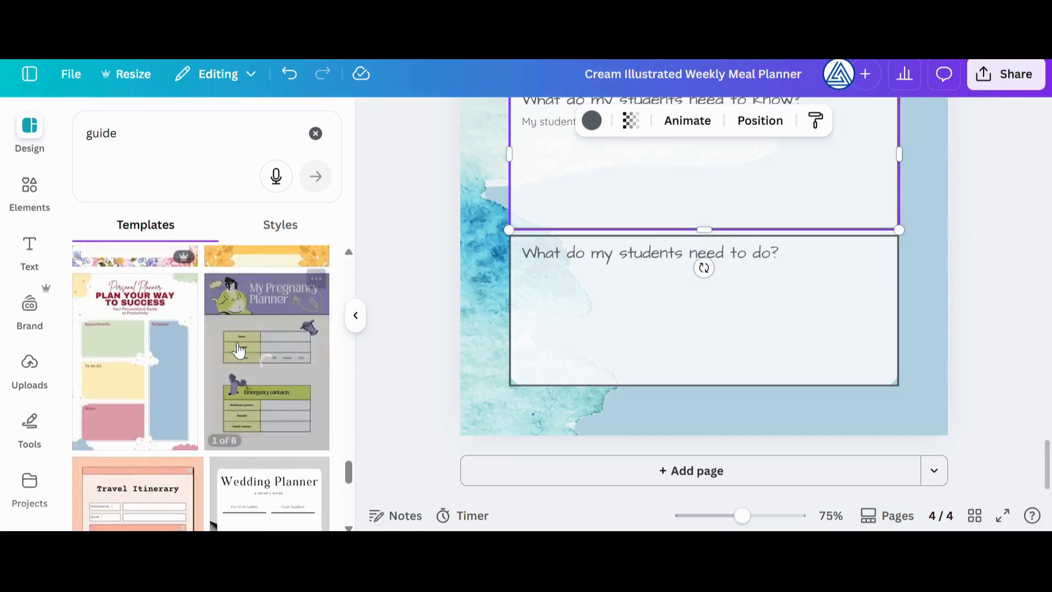
Search the templates for "ramadan planner" and add the Ramadhan To Do List template as a new page 5
click(315, 133)
click(149, 140)
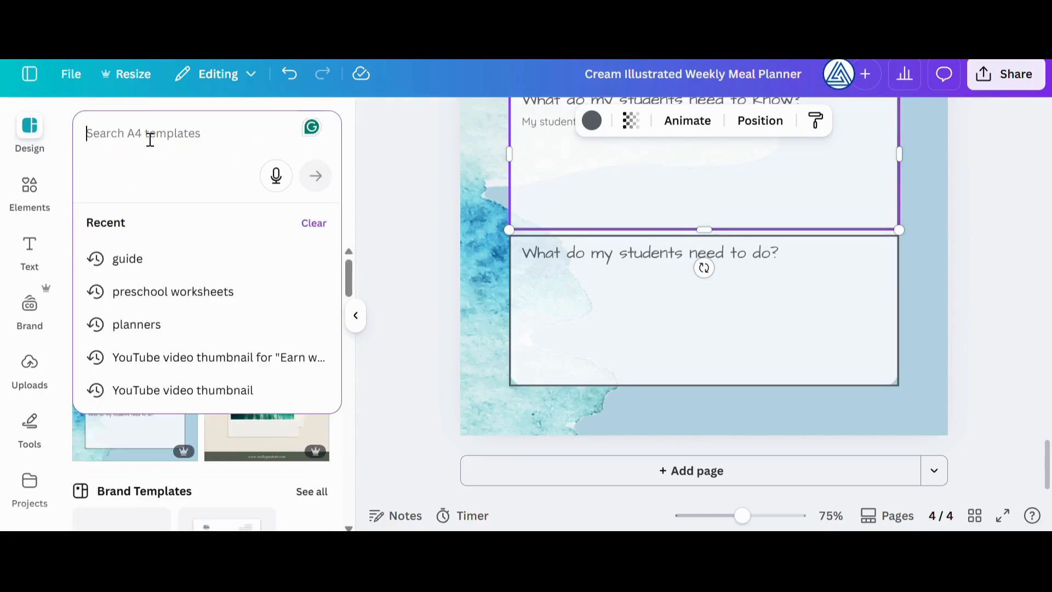
text(ramada)
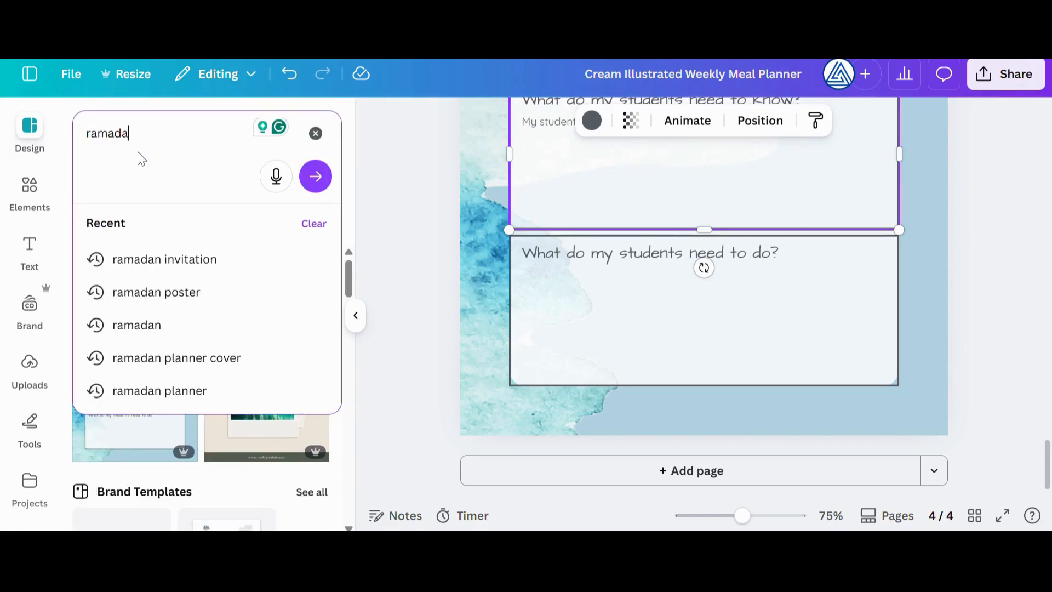
click(148, 400)
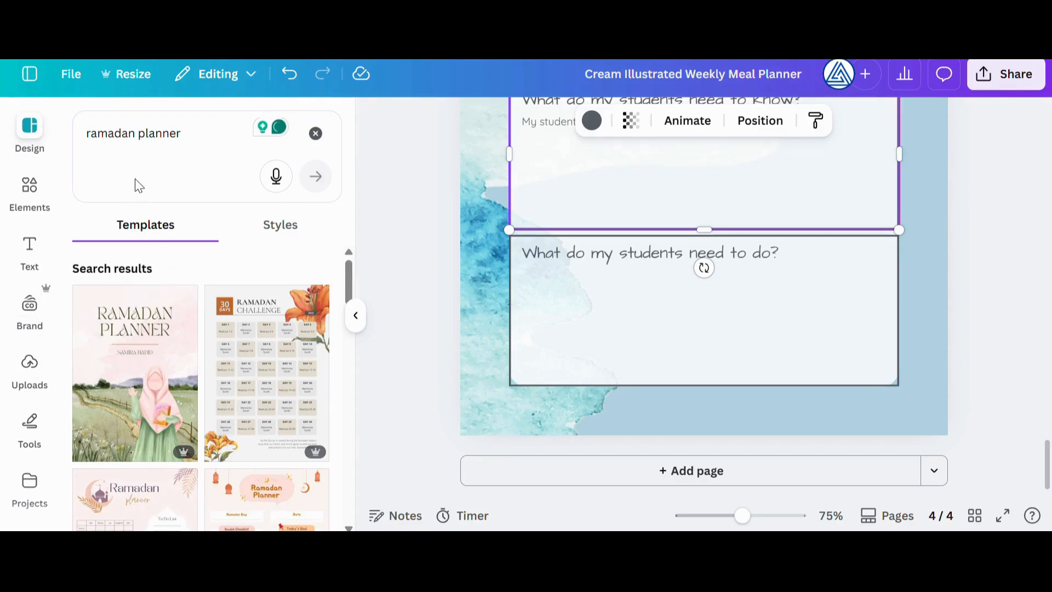
scroll(227, 345, down, 10)
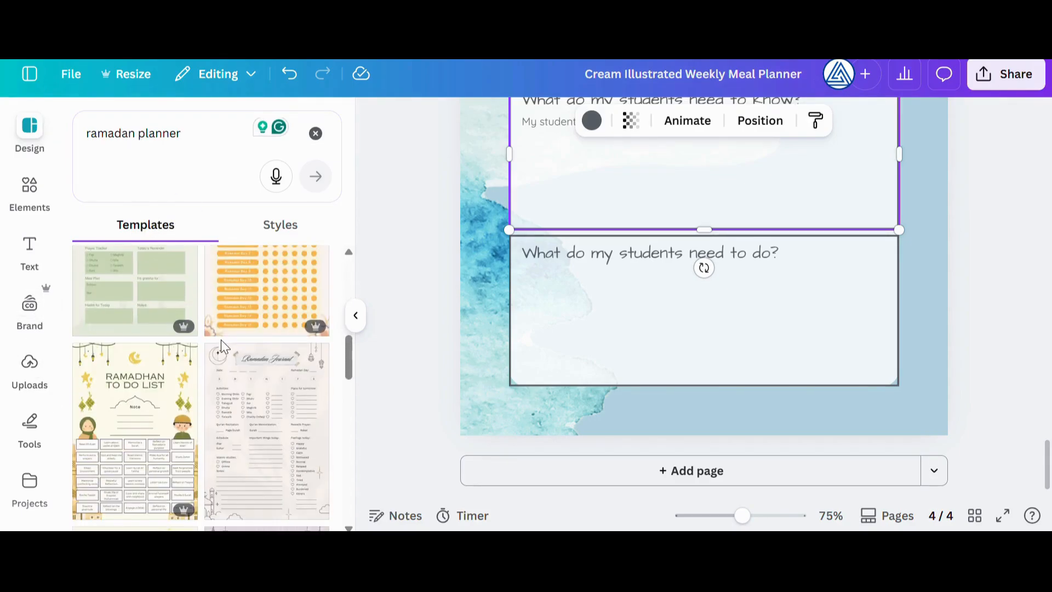
click(112, 376)
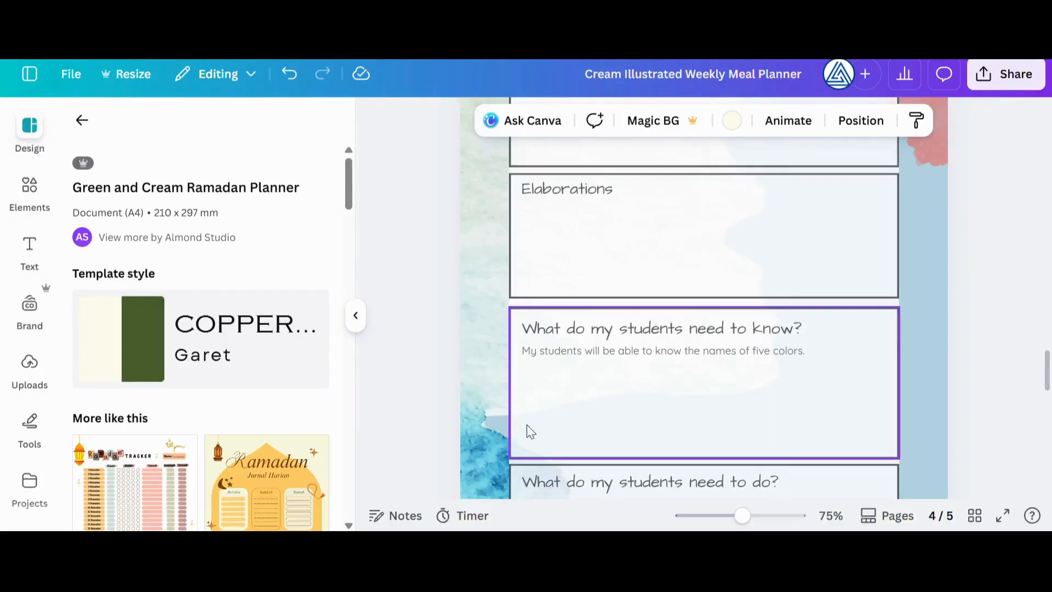
scroll(529, 430, down, 3)
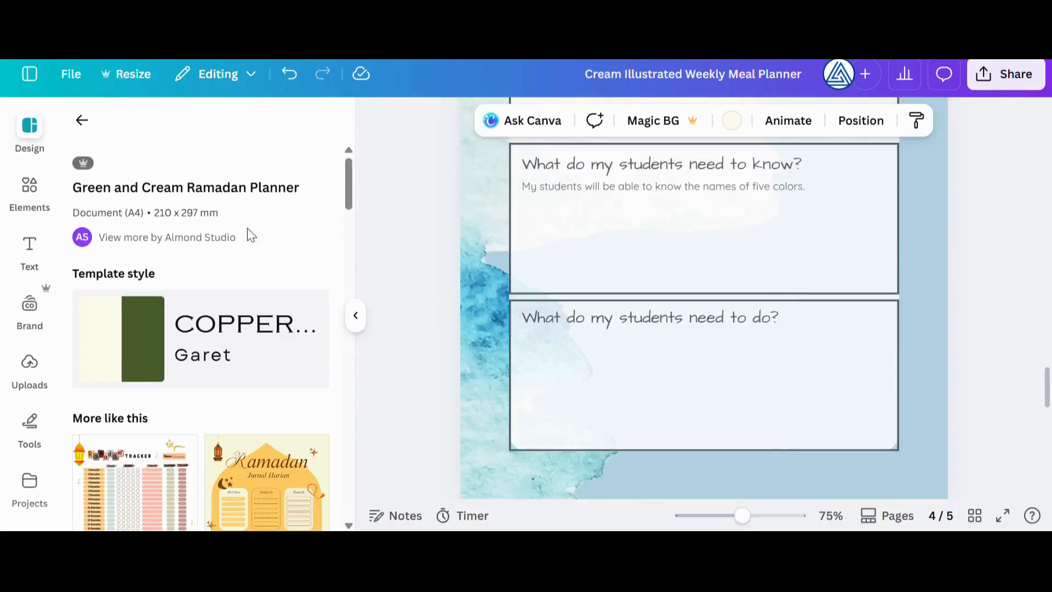
Clear the template search and add the recently used Ramadhan To Do List template once more, after page 4
click(89, 127)
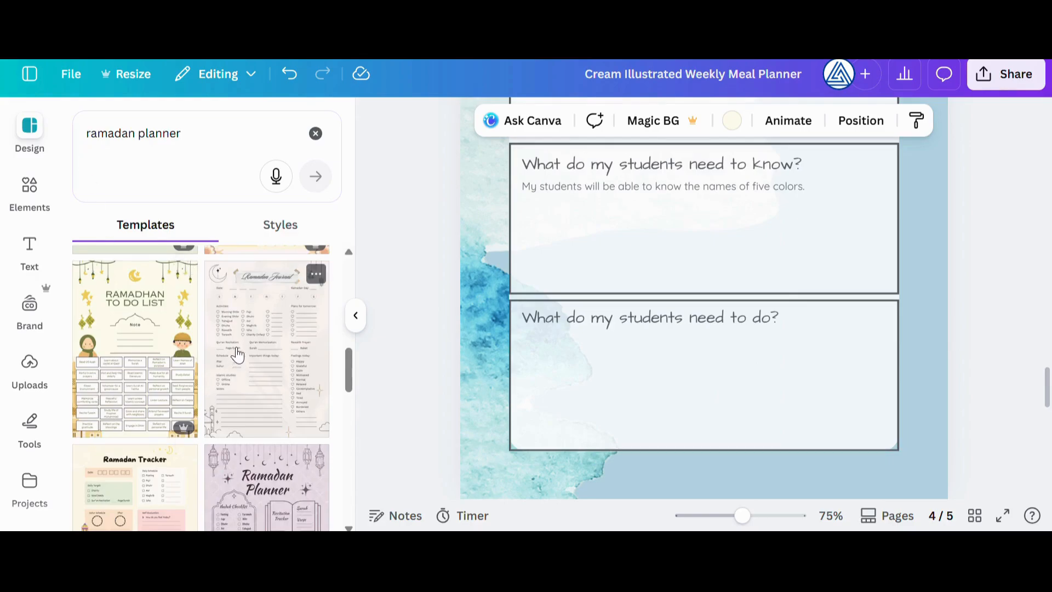
click(40, 159)
click(315, 133)
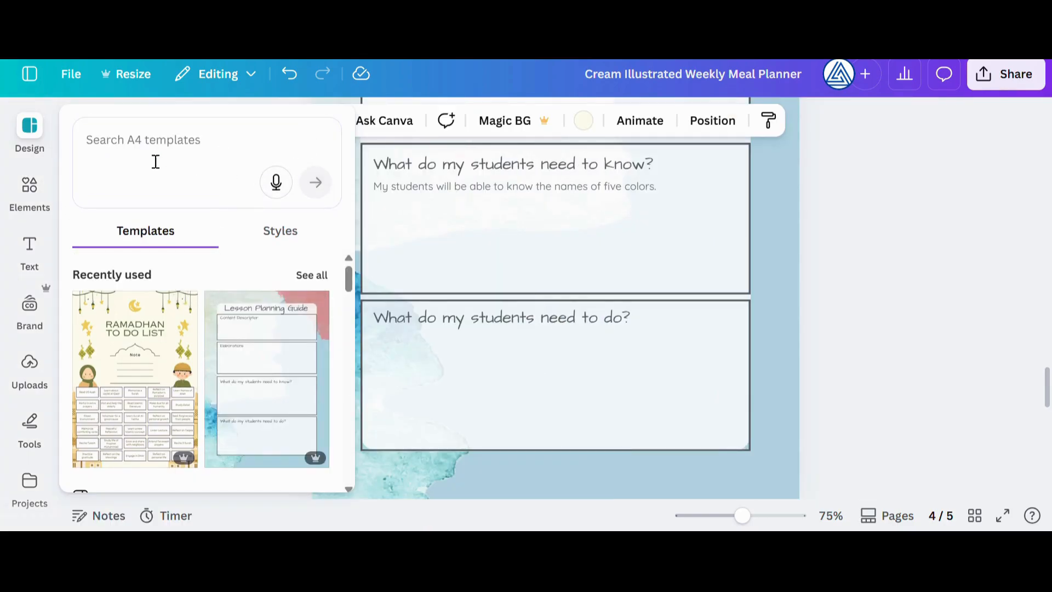
scroll(152, 357, down, 3)
scroll(245, 404, up, 2)
click(135, 306)
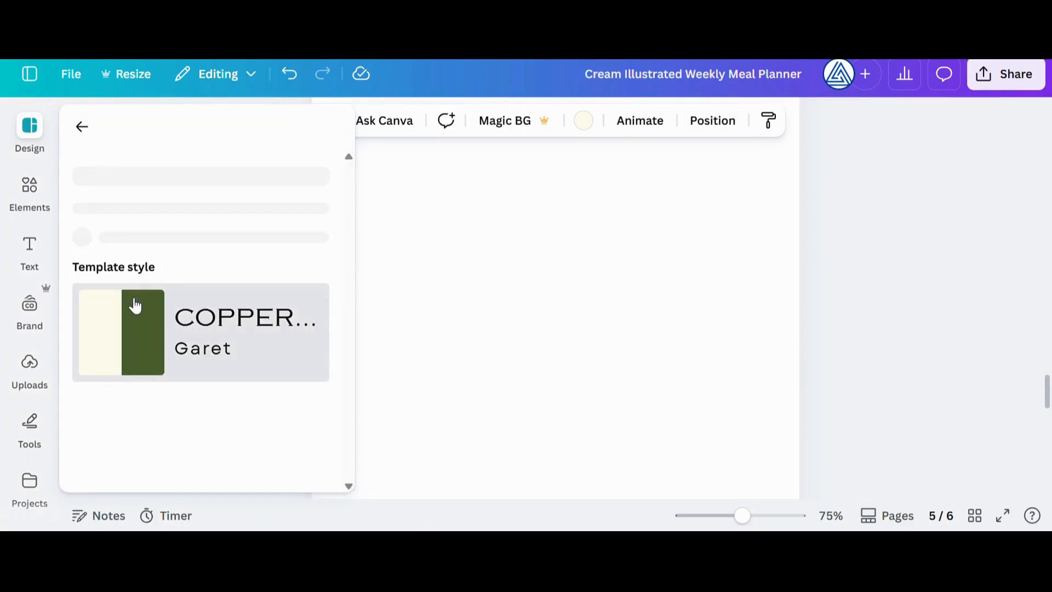
Review the Ramadhan To Do List pages and go back through the earlier pages of the design
scroll(509, 314, down, 8)
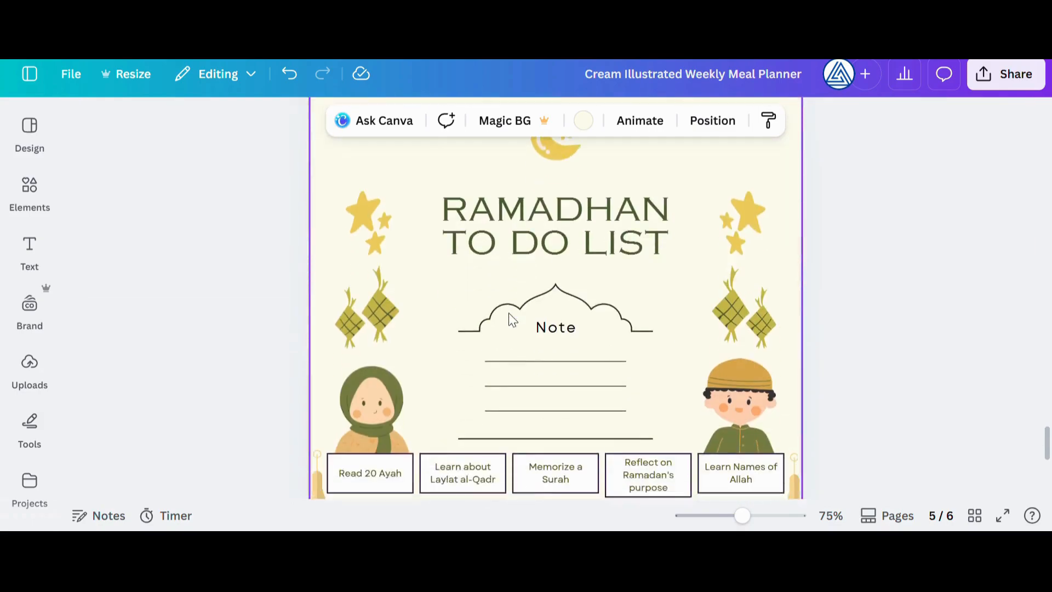
scroll(831, 289, up, 8)
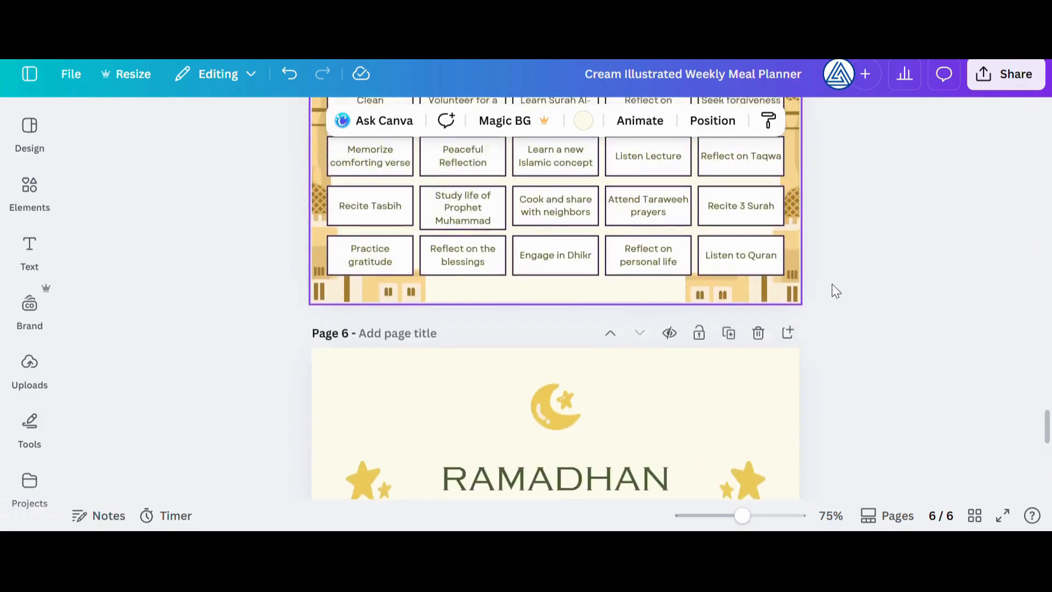
scroll(856, 288, up, 15)
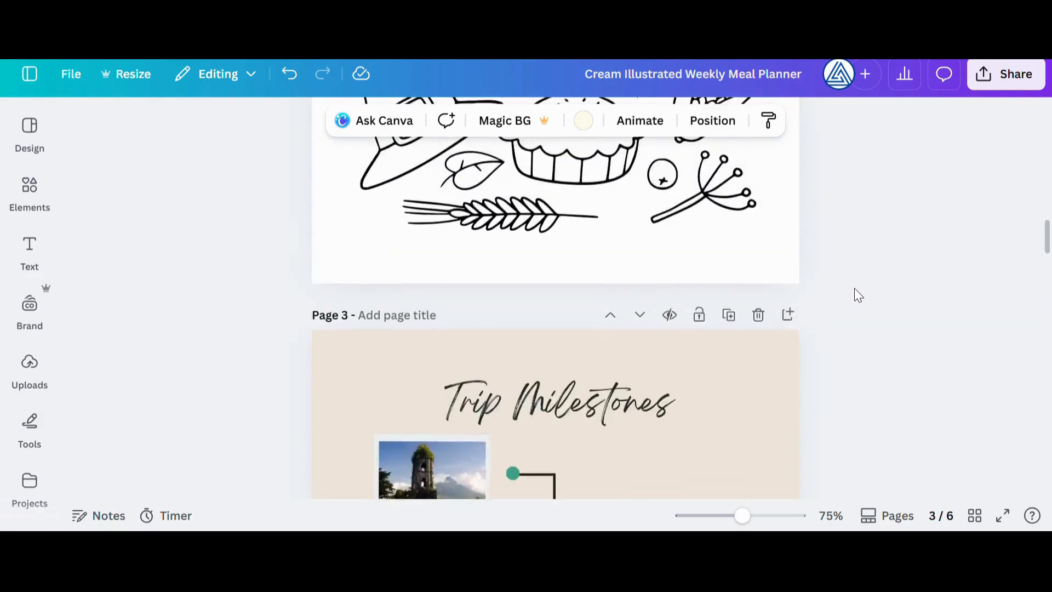